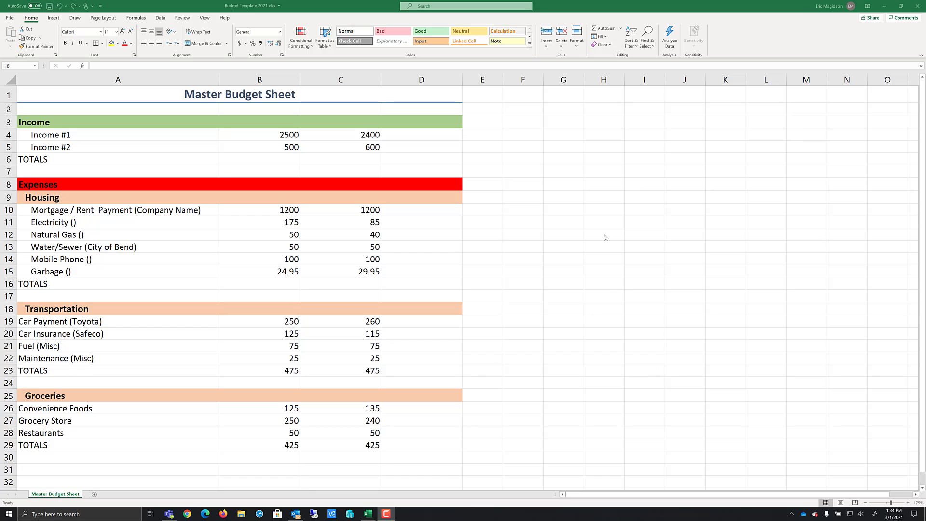
# Enter the Income section column headers Budgeted, Actual and Difference in row 3
pyautogui.click(270, 122)
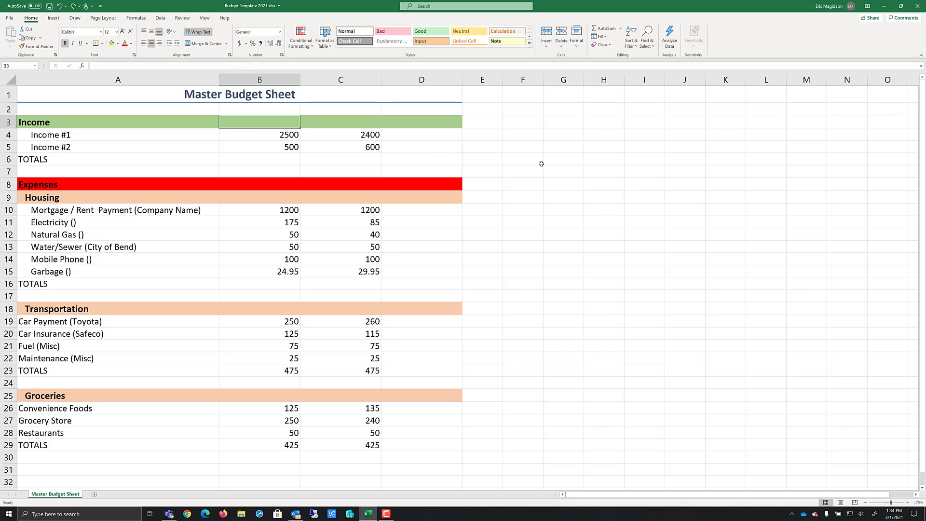
pyautogui.write('Budge')
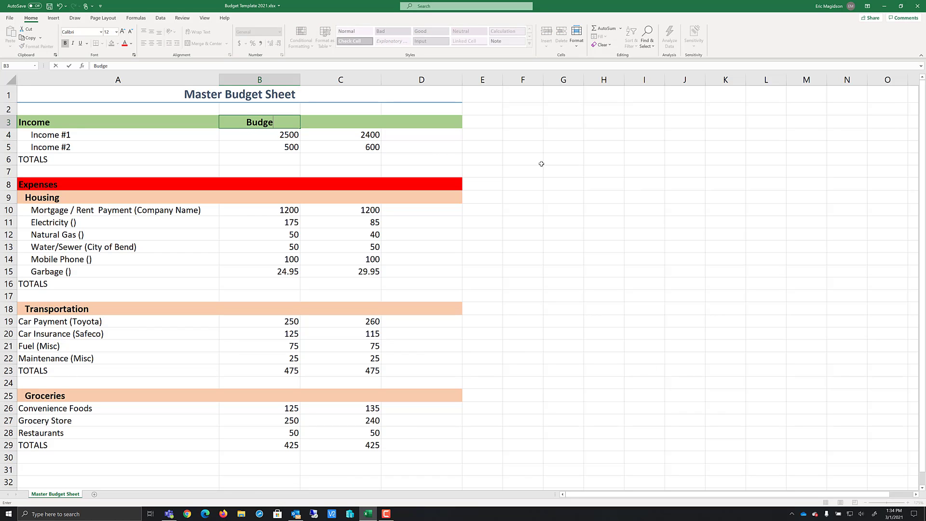
pyautogui.write('ted')
pyautogui.click(554, 122)
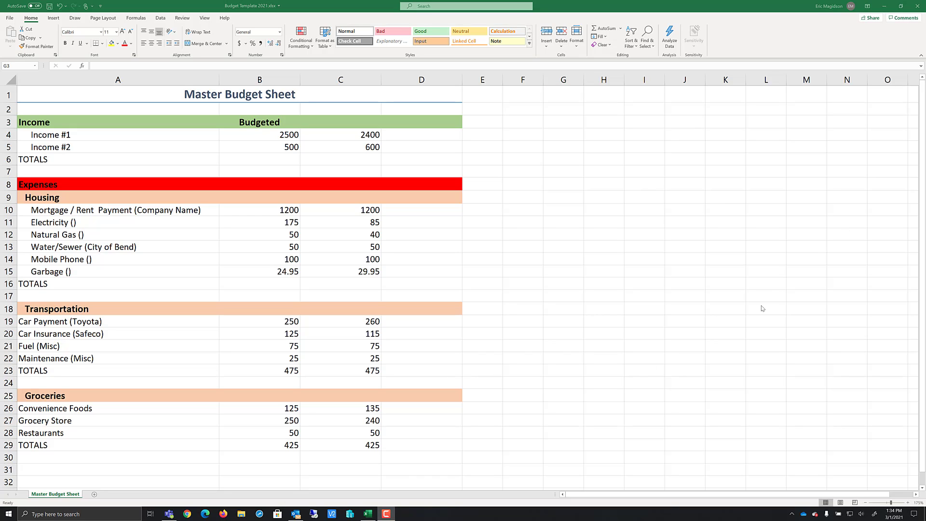
pyautogui.click(355, 124)
pyautogui.write('Act')
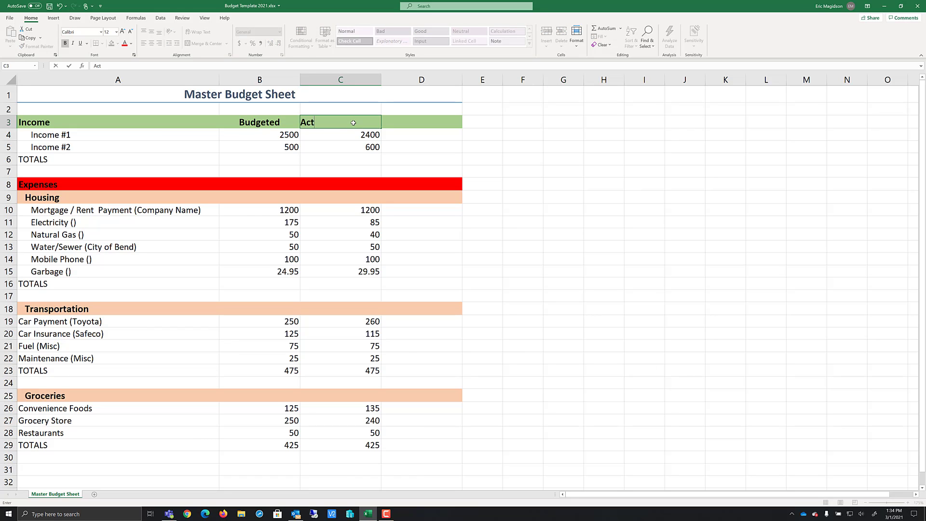
pyautogui.write('ual')
pyautogui.press('Tab')
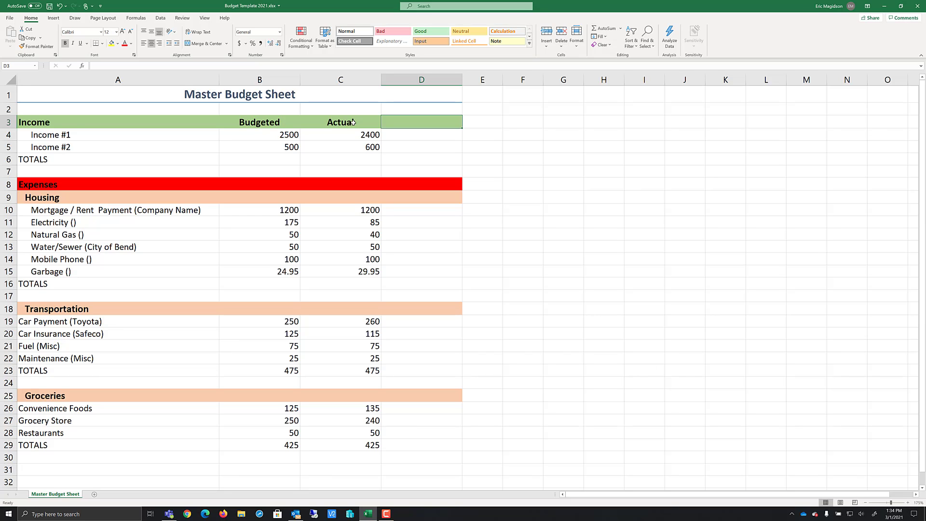
pyautogui.write('Dif')
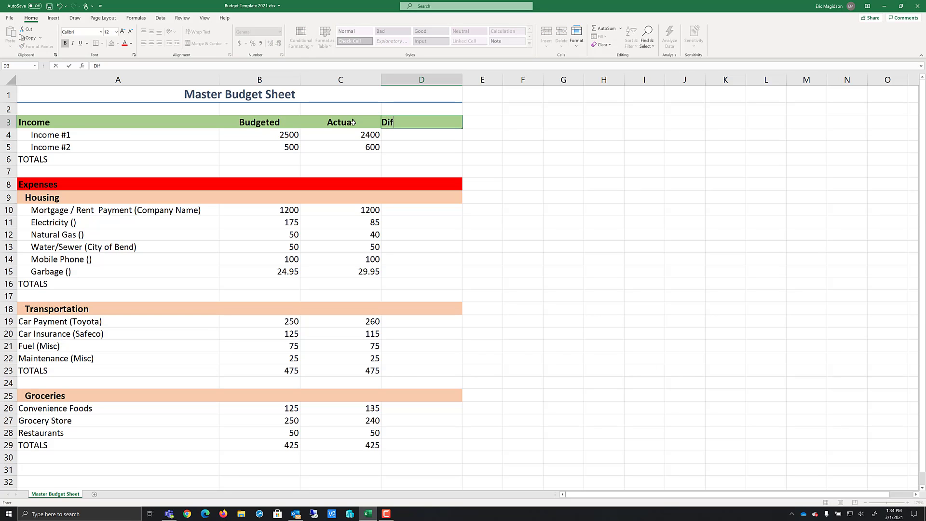
pyautogui.write('ference')
pyautogui.press('Tab')
# Copy the three Income column headers and paste them into the Expenses header row B8:D8
pyautogui.click(592, 135)
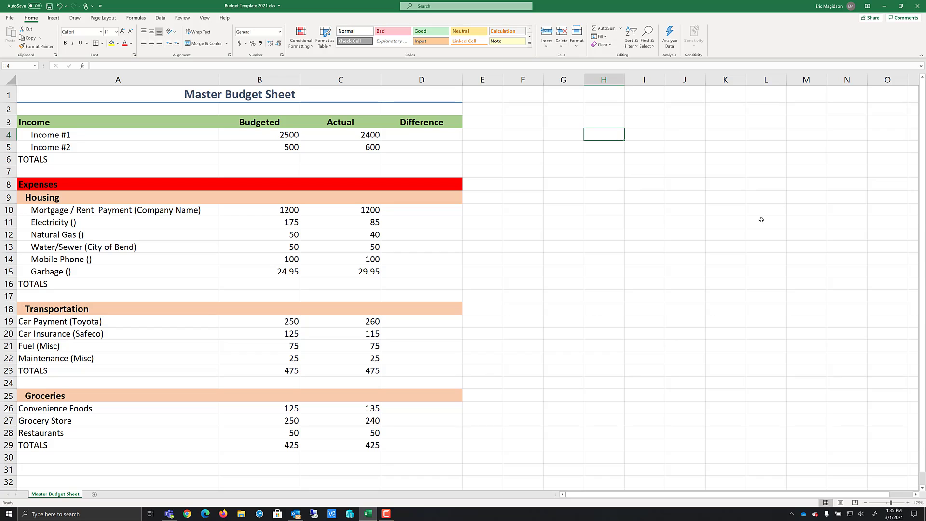
pyautogui.click(422, 137)
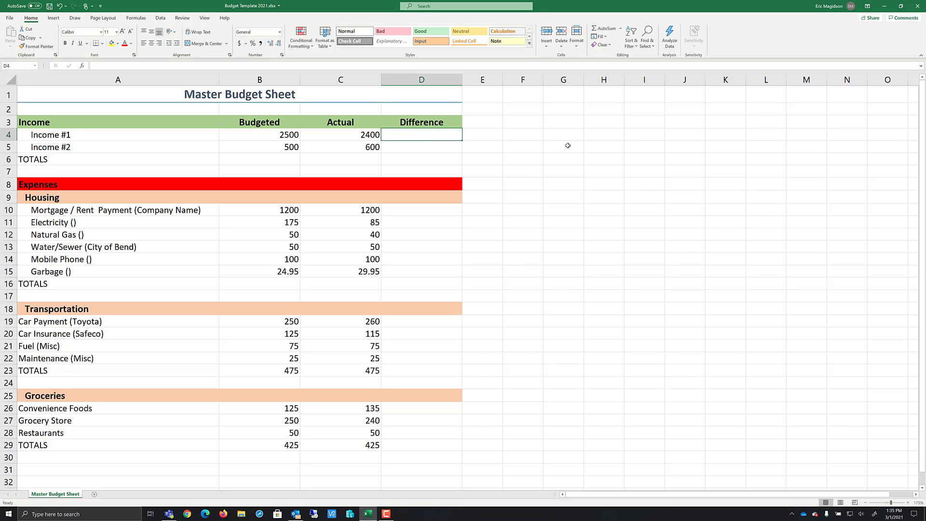
pyautogui.moveTo(282, 119); pyautogui.dragTo(435, 122)
pyautogui.rightClick(411, 121)
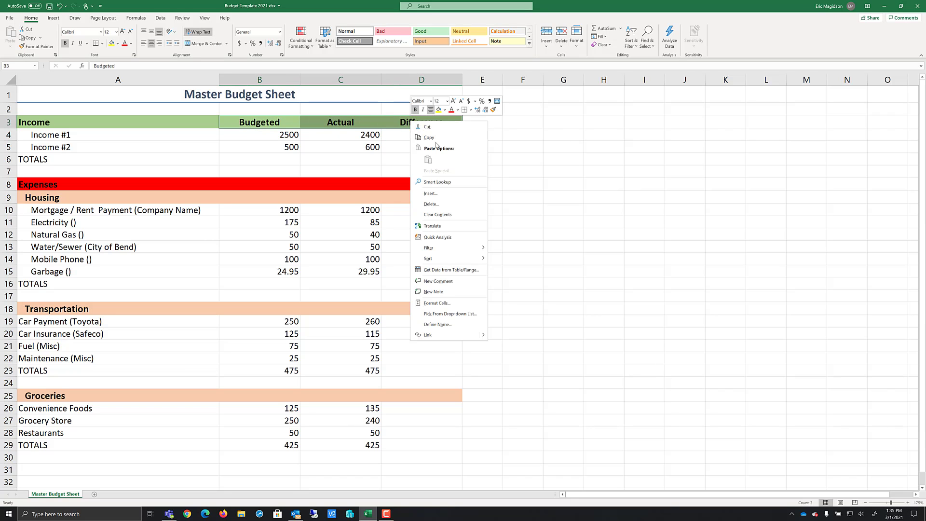
pyautogui.click(429, 137)
pyautogui.click(270, 185)
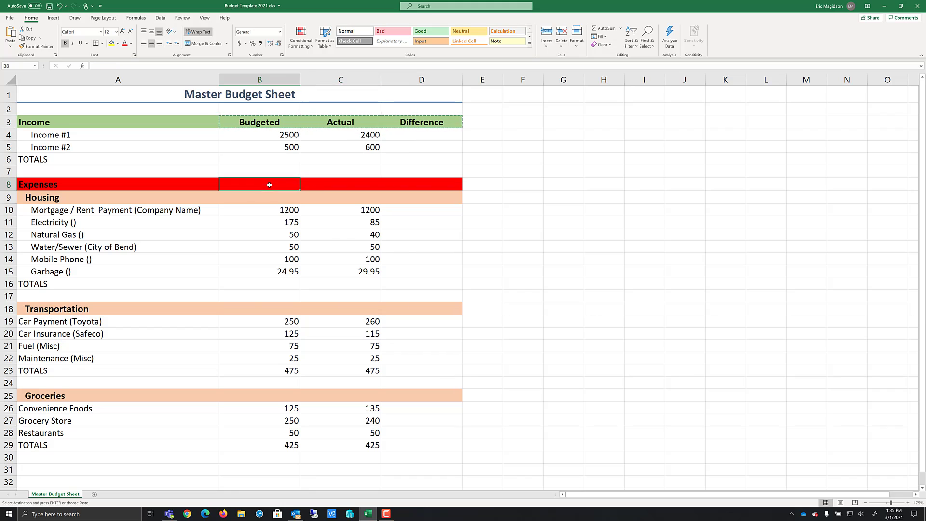
pyautogui.moveTo(269, 185); pyautogui.dragTo(407, 186)
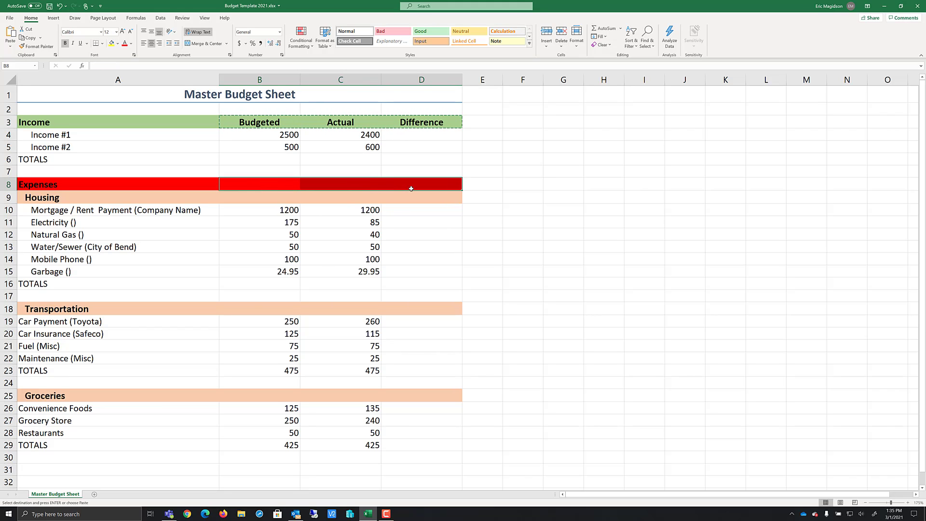
pyautogui.hotkey('ctrl', 'v')
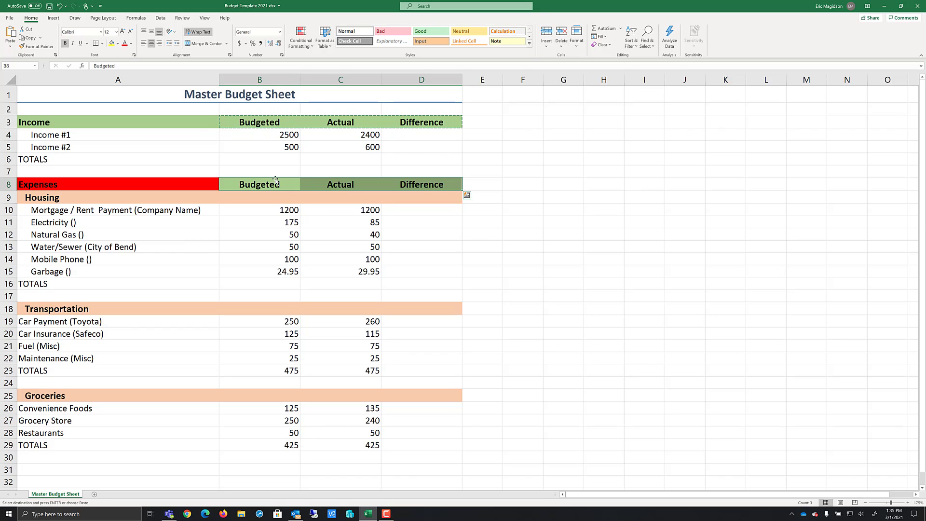
# Undo the paste and paste the headers into the Expenses row as values only, keeping its red fill
pyautogui.click(59, 6)
pyautogui.rightClick(279, 183)
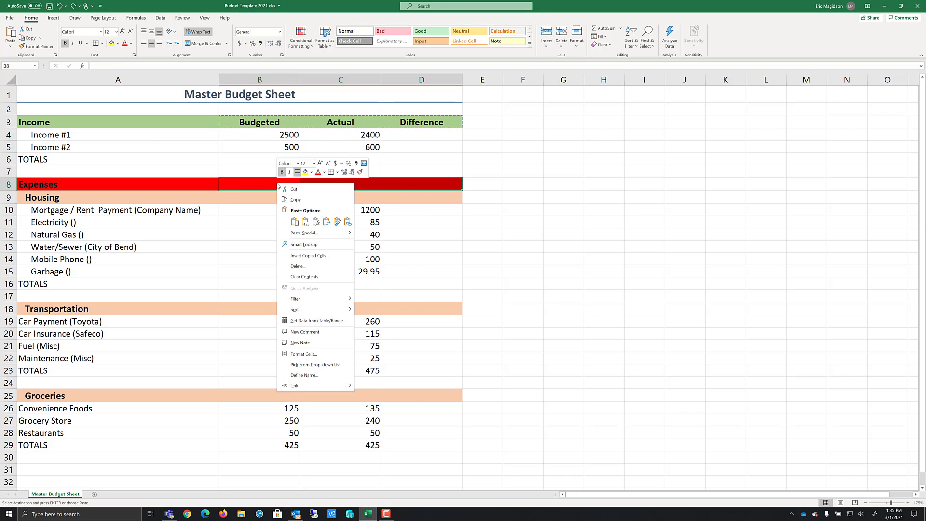
pyautogui.click(305, 222)
pyautogui.click(252, 186)
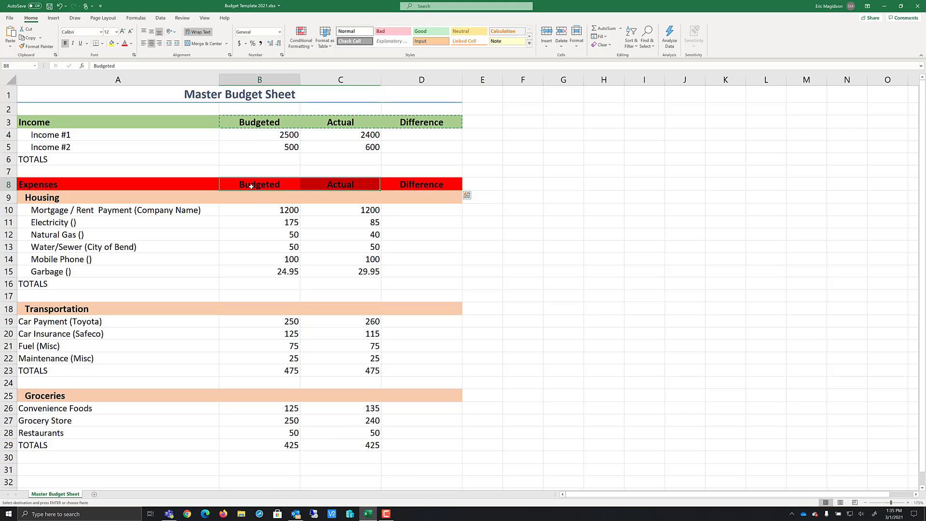
pyautogui.click(329, 188)
pyautogui.click(414, 184)
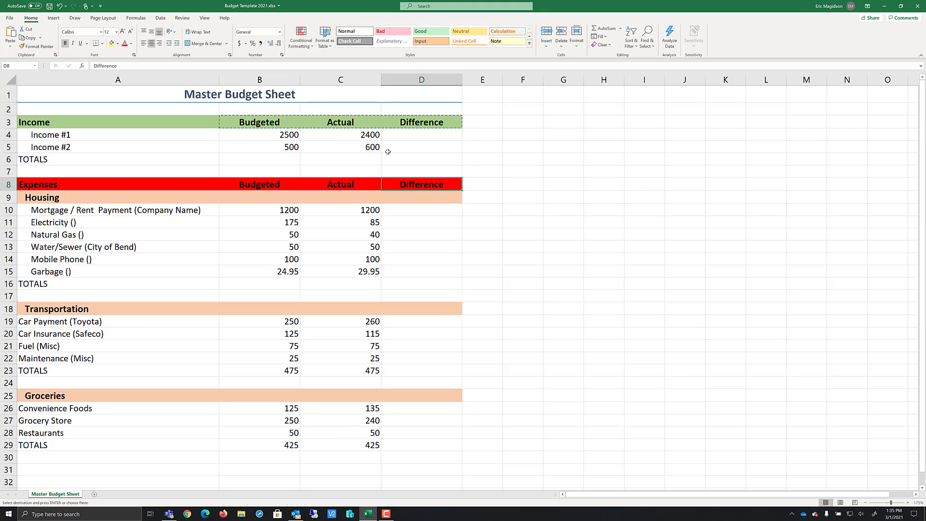
# Enter the formula =C4-B4 in Income #1's Difference cell
pyautogui.click(421, 135)
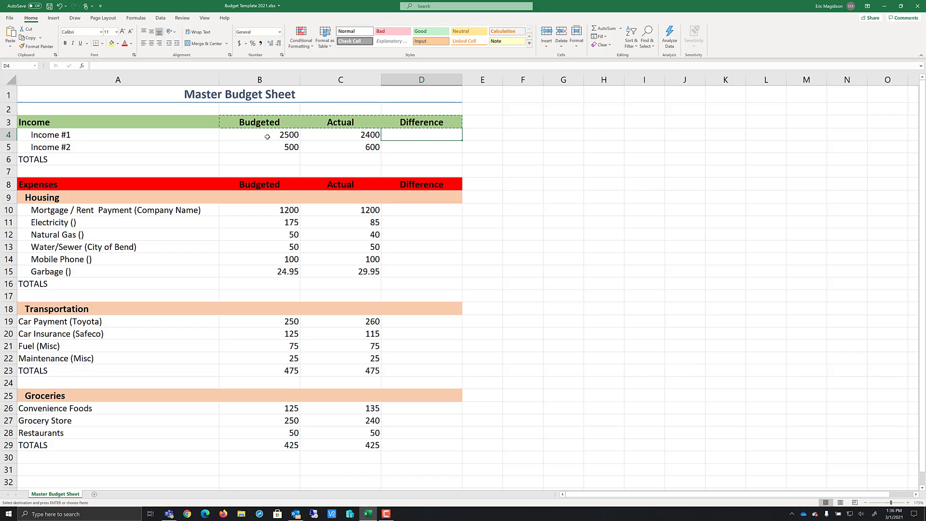
pyautogui.write('=')
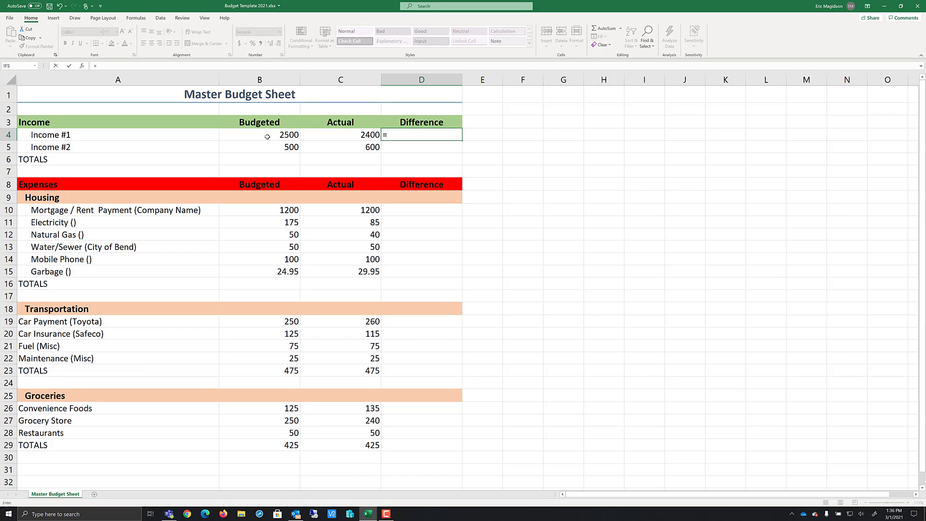
pyautogui.click(346, 135)
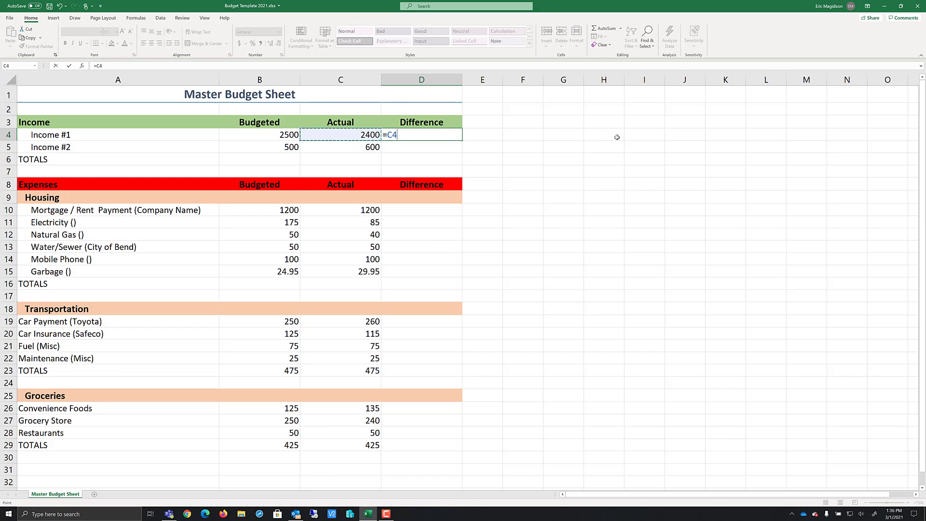
pyautogui.write('-')
pyautogui.click(268, 136)
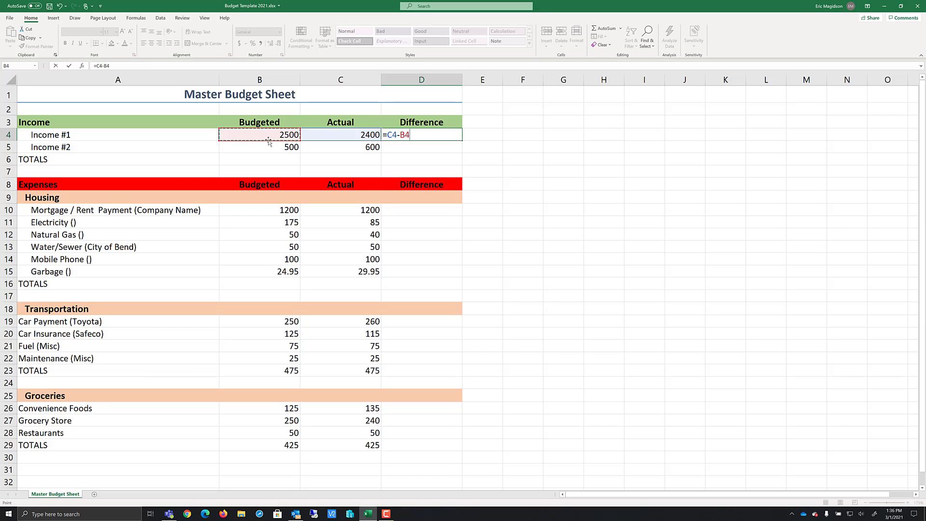
pyautogui.press('Return')
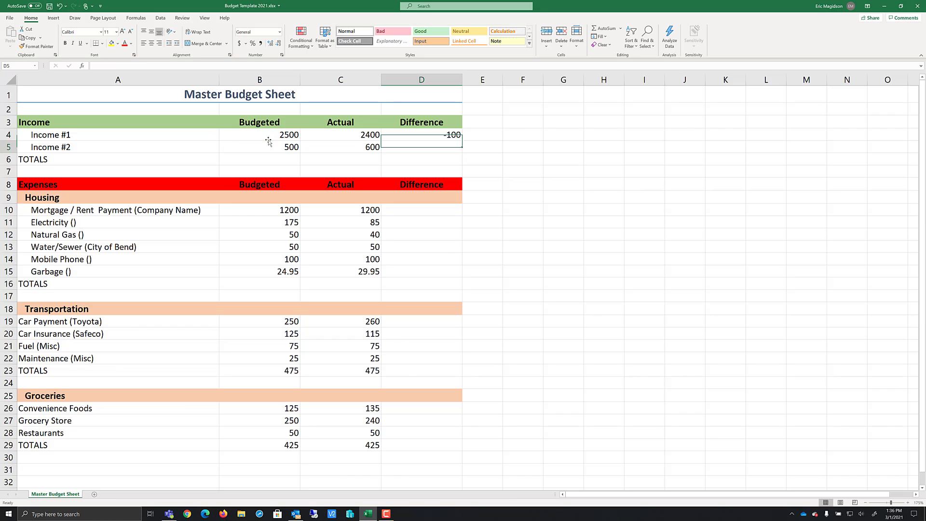
# Fill the Difference formula down to Income #2's row
pyautogui.click(438, 140)
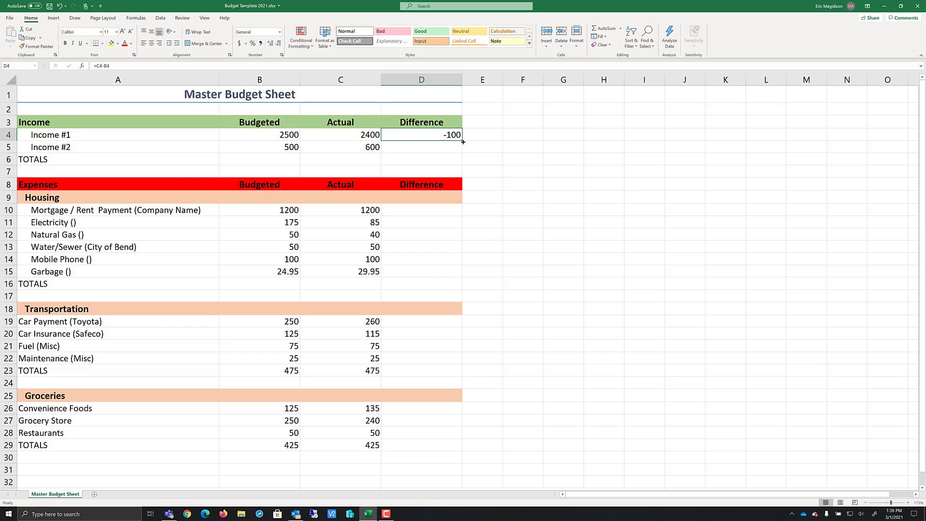
pyautogui.moveTo(463, 142); pyautogui.dragTo(465, 151)
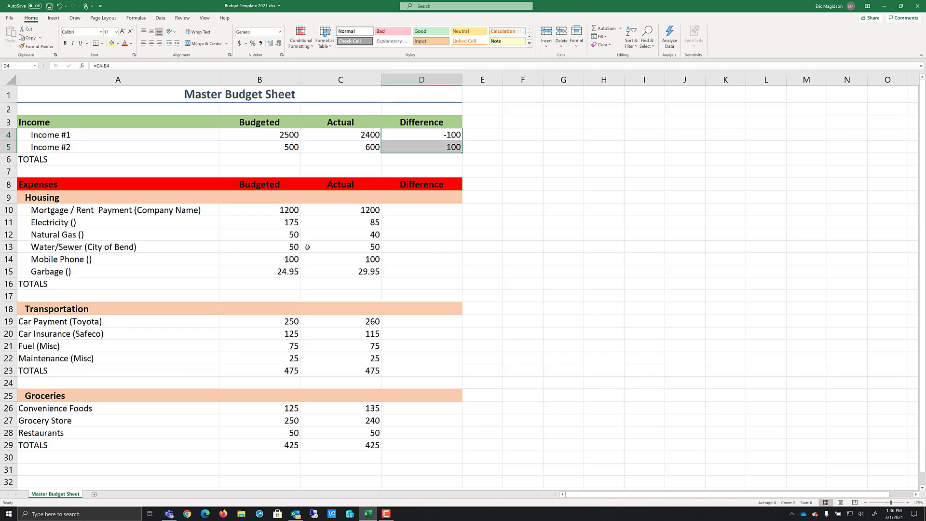
pyautogui.rightClick(9, 147)
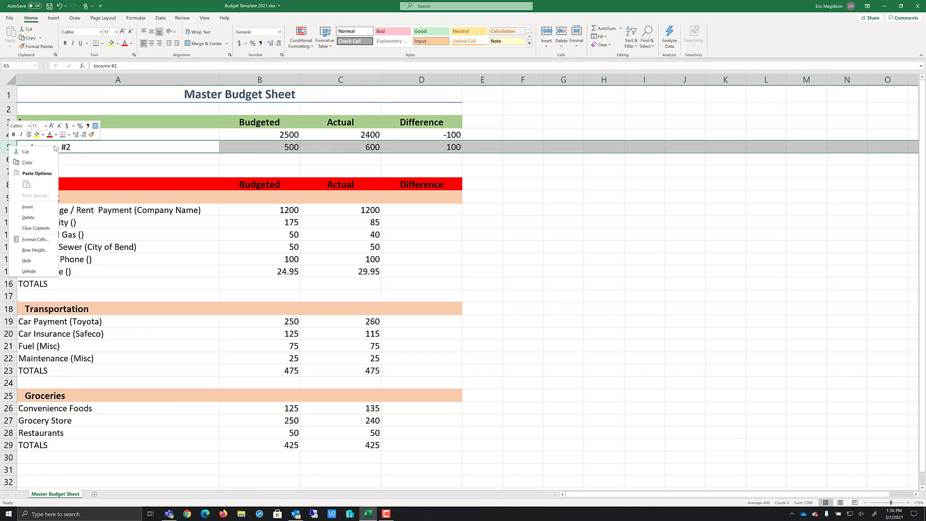
pyautogui.press('Escape')
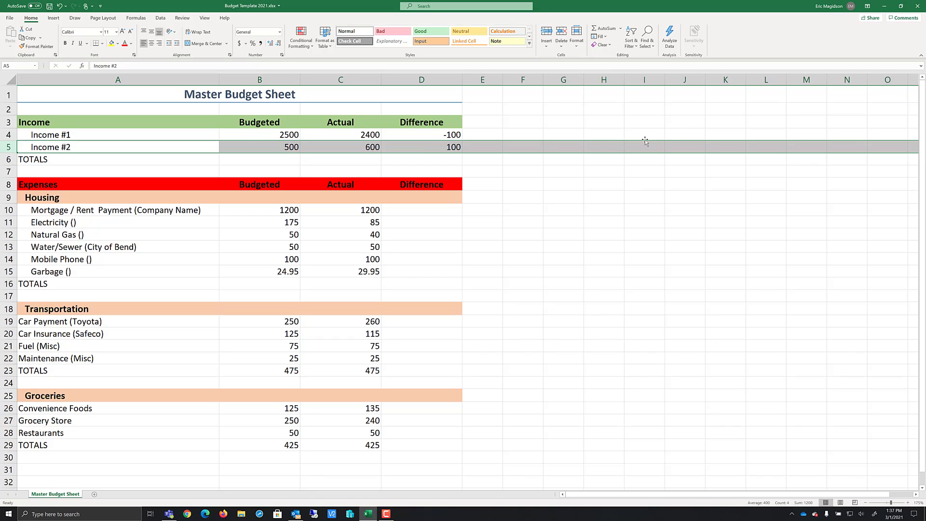
# Apply the Total cell style to the Income TOTALS row across columns A to D
pyautogui.click(98, 161)
pyautogui.moveTo(98, 160); pyautogui.dragTo(409, 162)
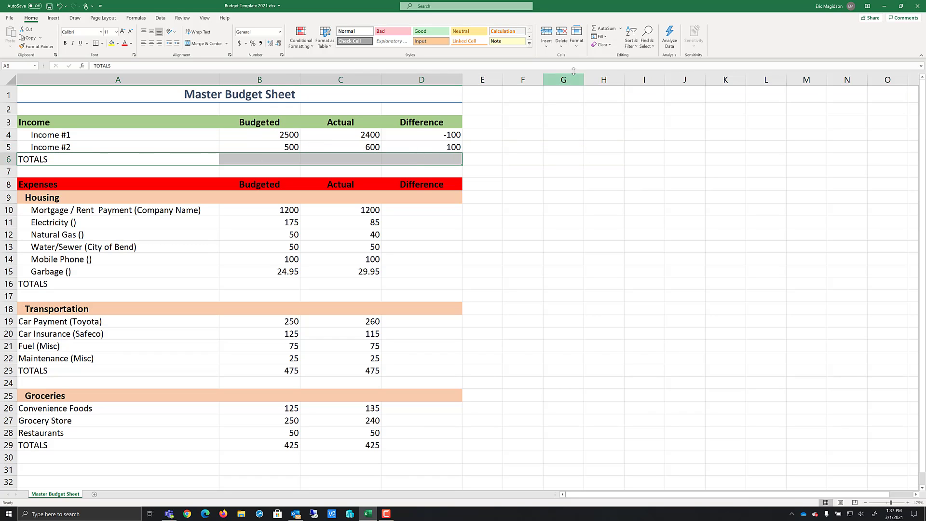
pyautogui.click(530, 45)
pyautogui.click(550, 104)
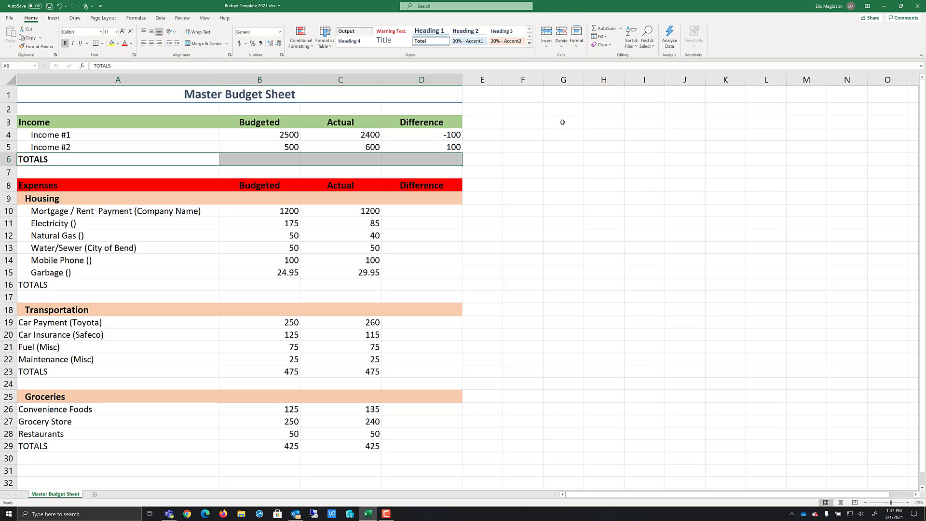
pyautogui.click(563, 94)
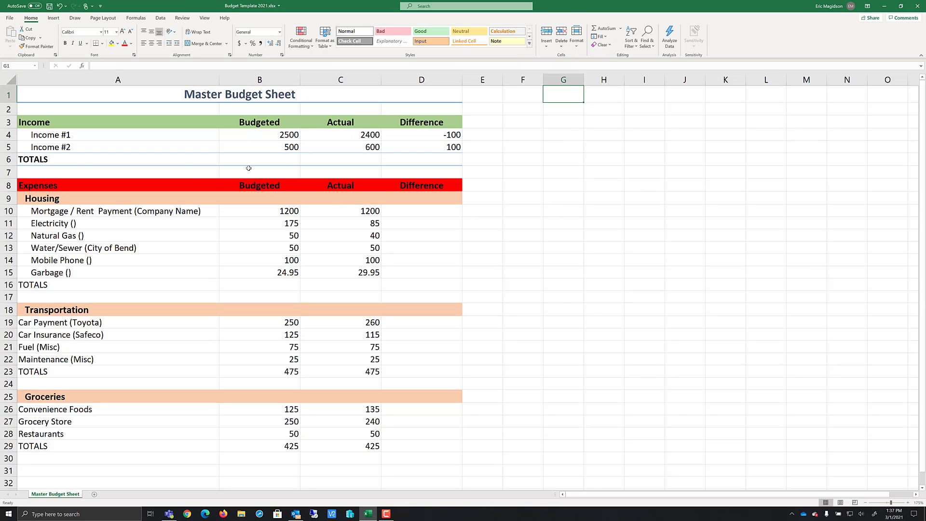
# Sum the Budgeted income amounts in the TOTALS row with =SUM(B4:B5)
pyautogui.click(285, 160)
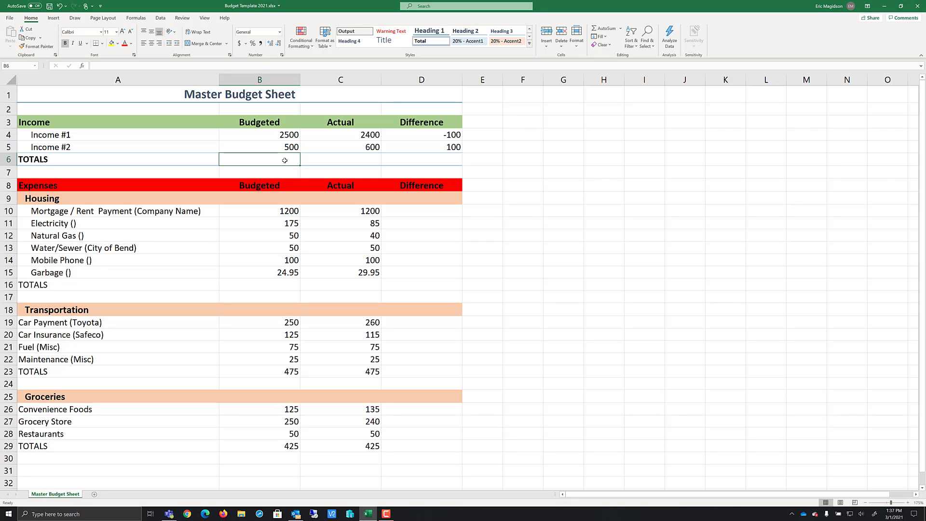
pyautogui.write('=')
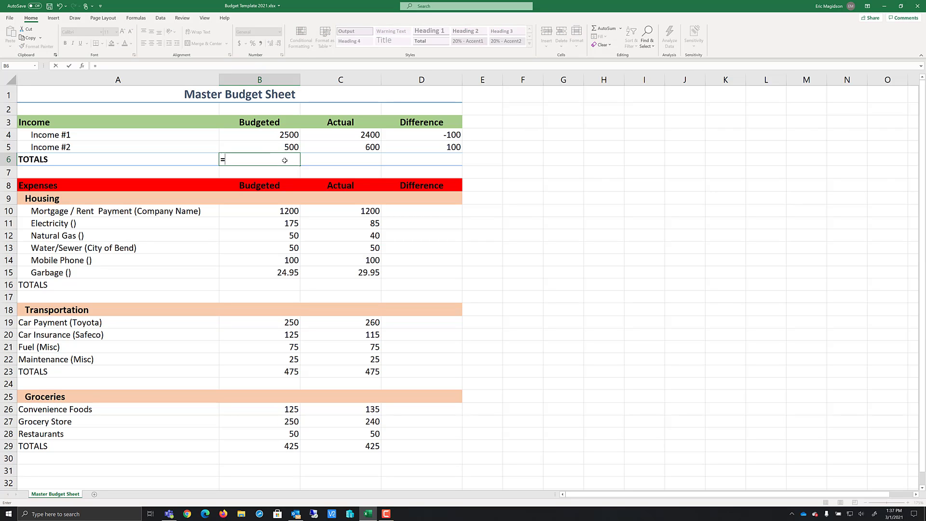
pyautogui.write('SUM(')
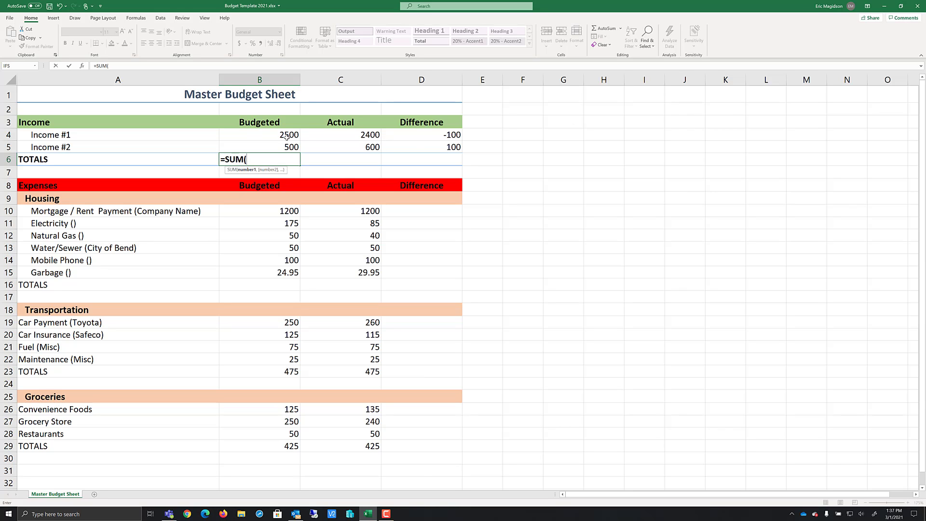
pyautogui.moveTo(287, 137); pyautogui.dragTo(285, 147)
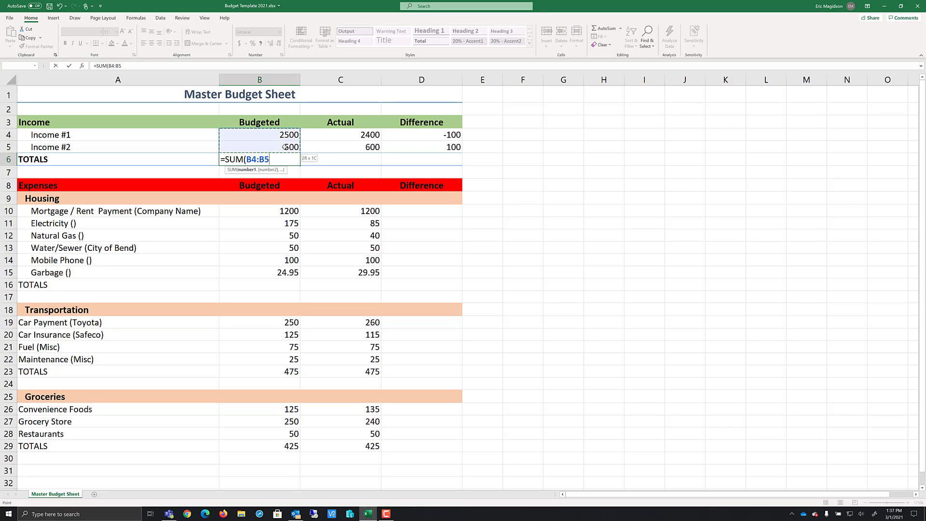
pyautogui.write(')')
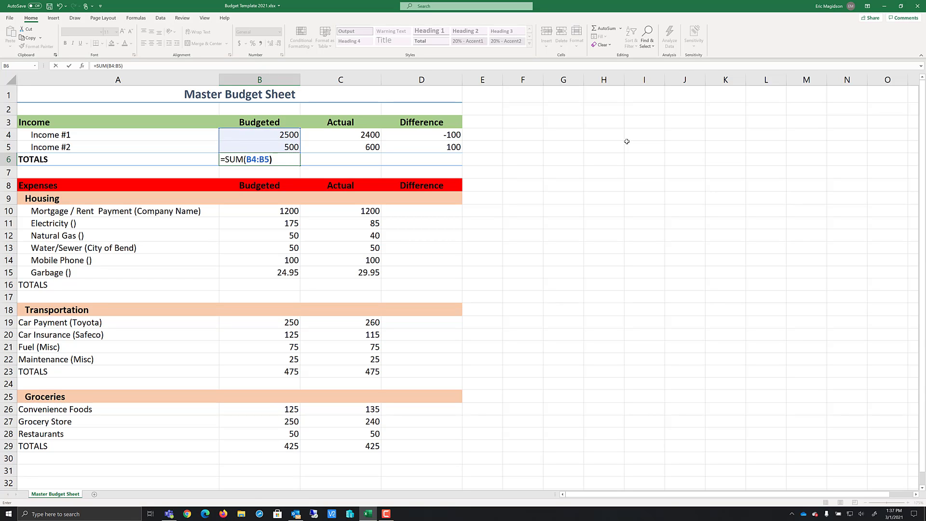
pyautogui.press('Tab')
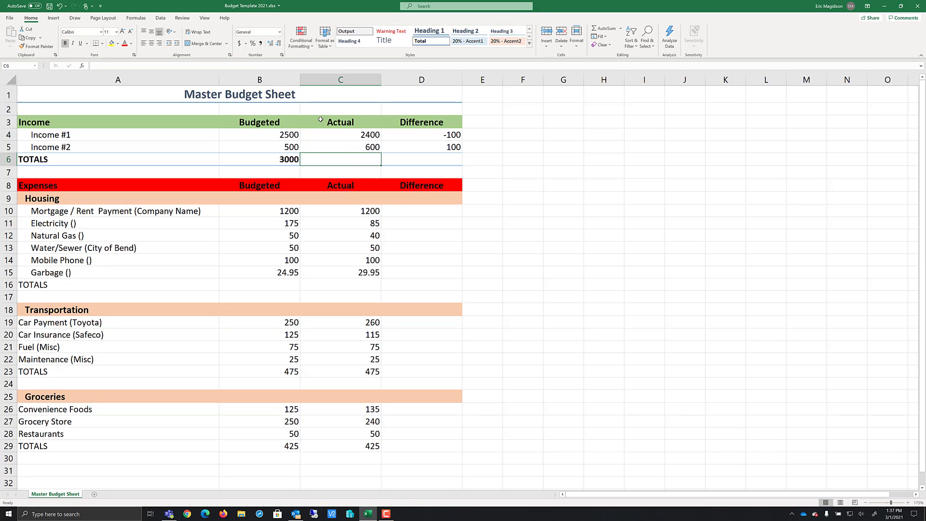
pyautogui.click(285, 160)
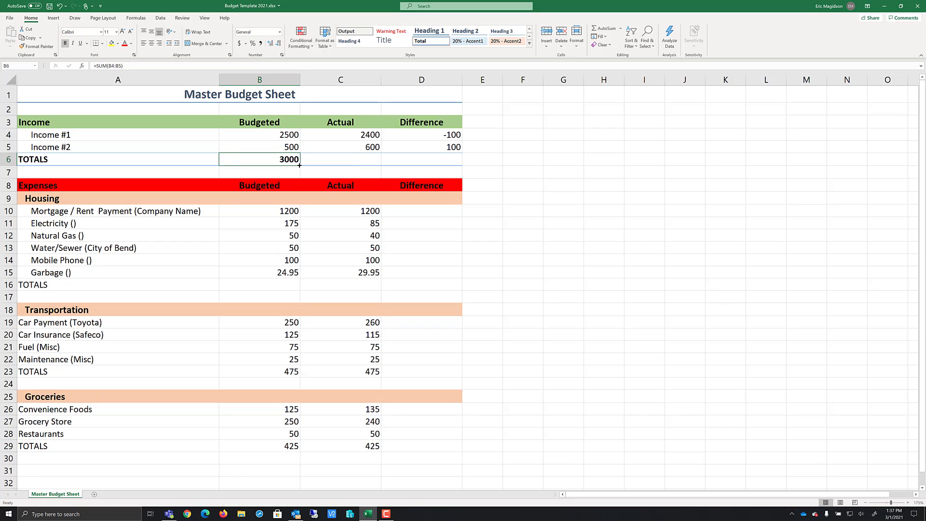
# Fill the income TOTALS sum formula right into the Actual and Difference columns and inspect the copied formulas
pyautogui.moveTo(300, 166); pyautogui.dragTo(428, 160)
pyautogui.click(369, 160)
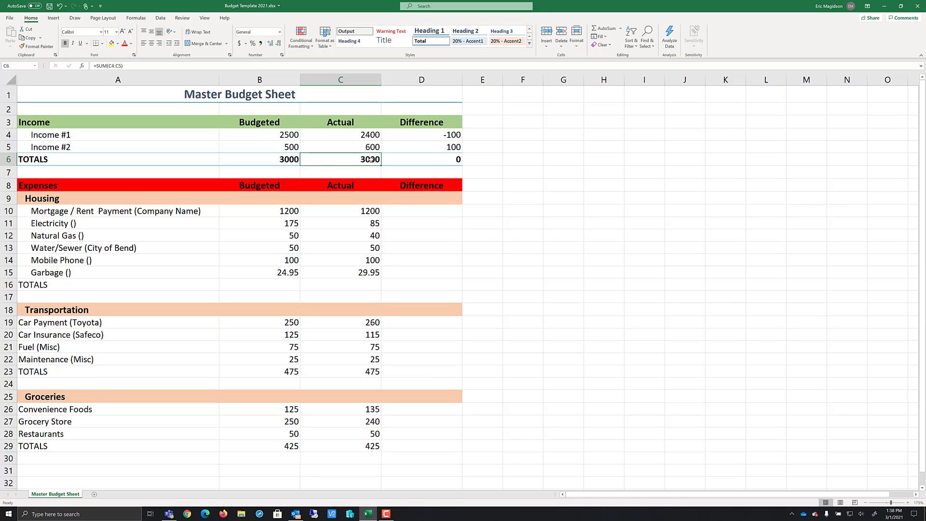
pyautogui.doubleClick(370, 159)
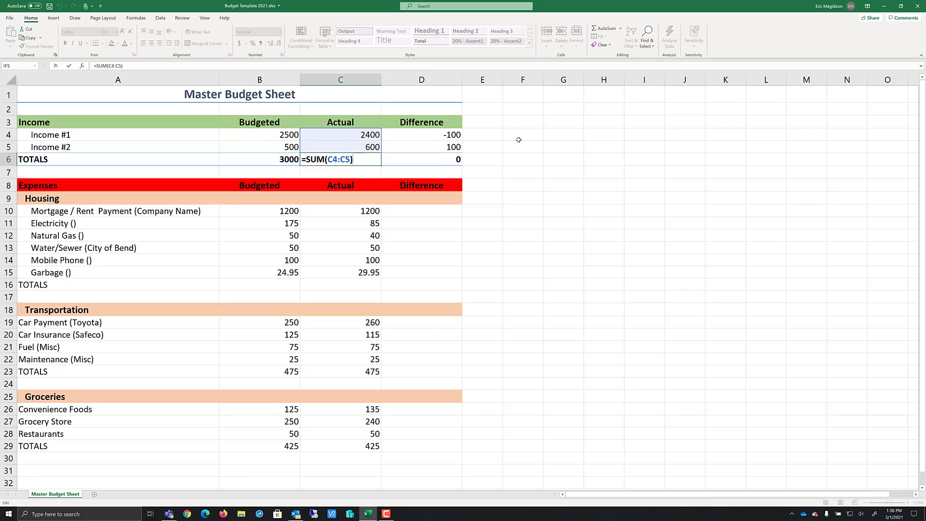
pyautogui.click(449, 160)
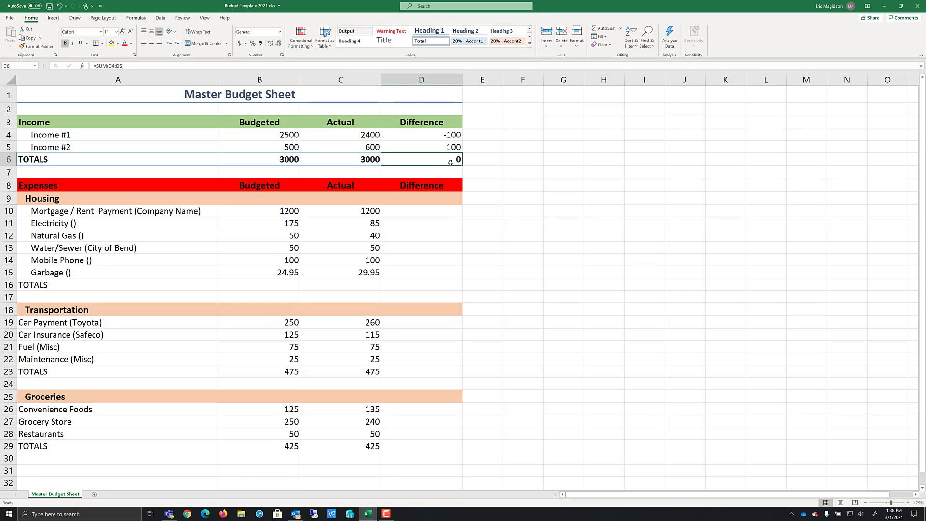
pyautogui.doubleClick(444, 159)
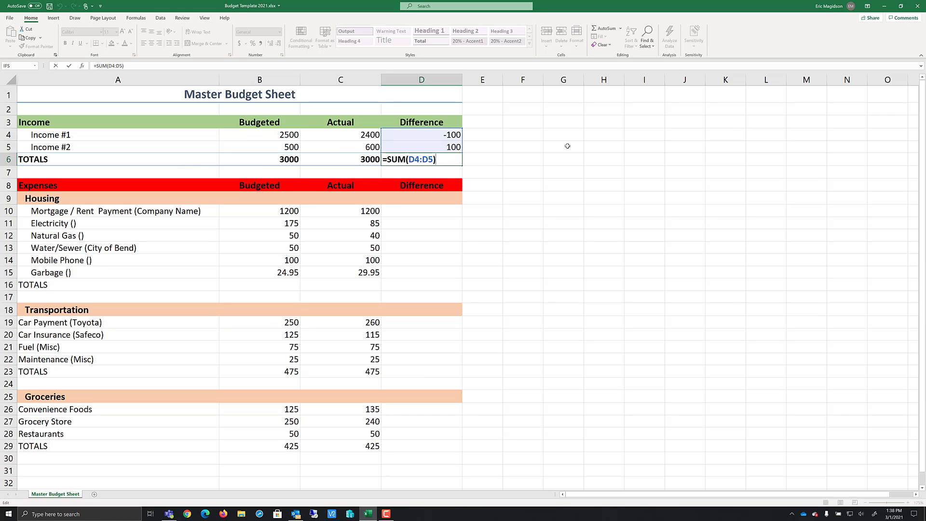
pyautogui.press('Tab')
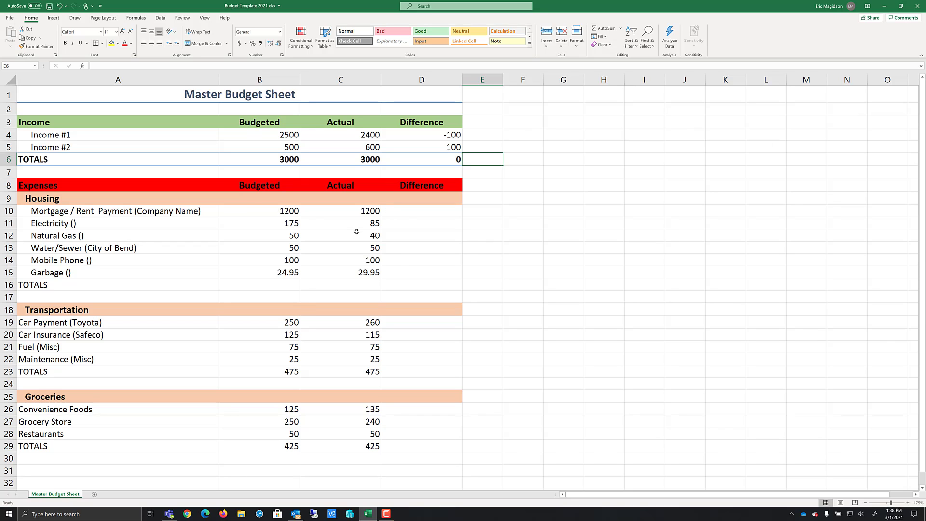
# Enter the formula =B11-C11 in Electricity's Difference cell
pyautogui.click(411, 212)
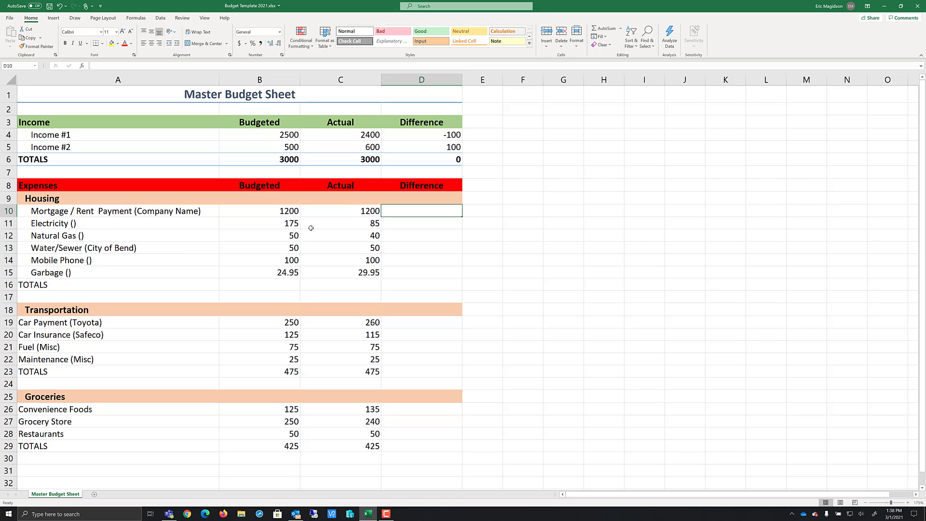
pyautogui.click(282, 223)
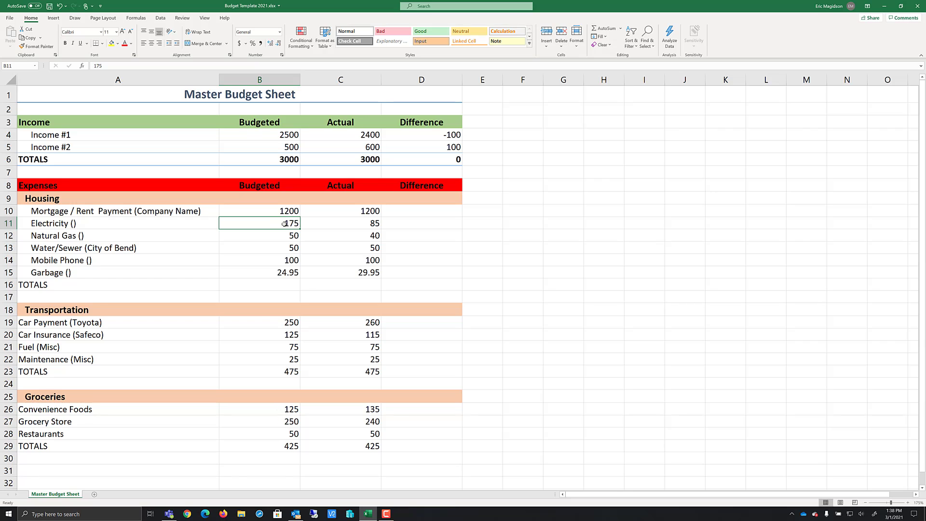
pyautogui.click(355, 225)
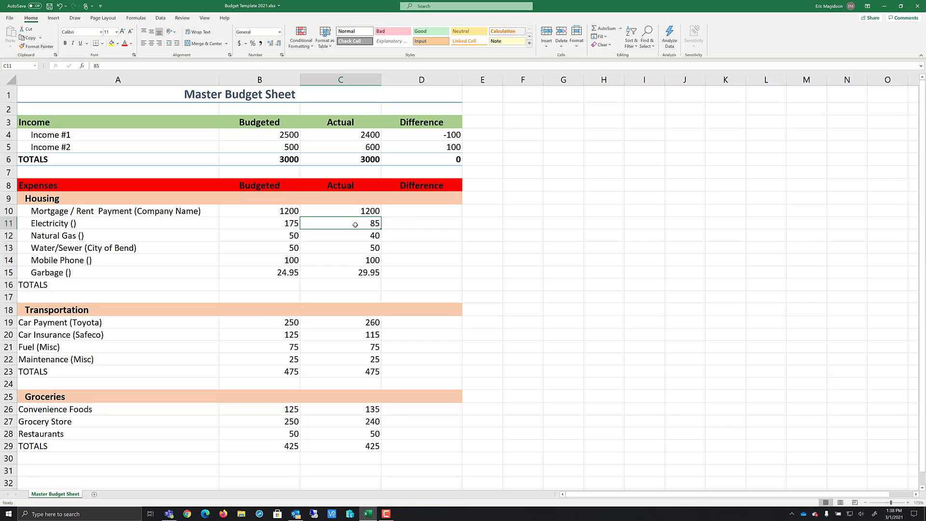
pyautogui.click(407, 227)
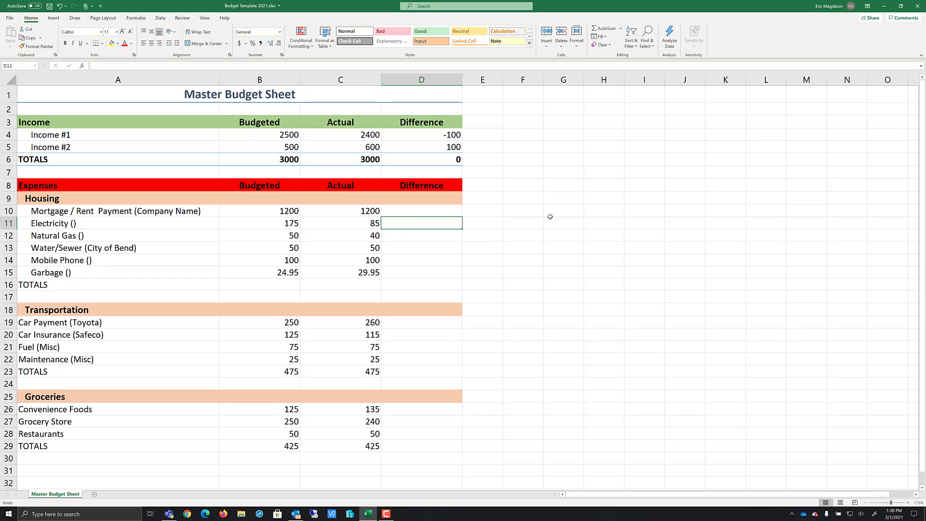
pyautogui.write('=')
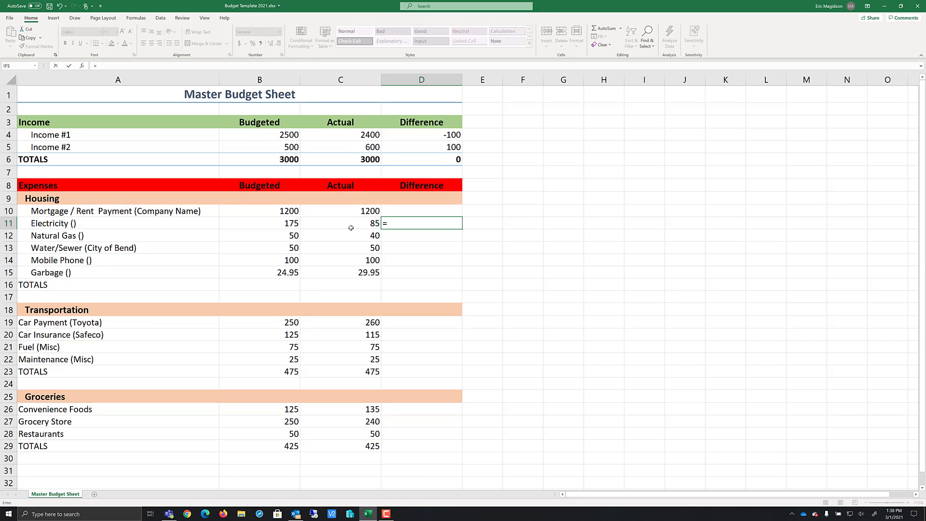
pyautogui.click(279, 223)
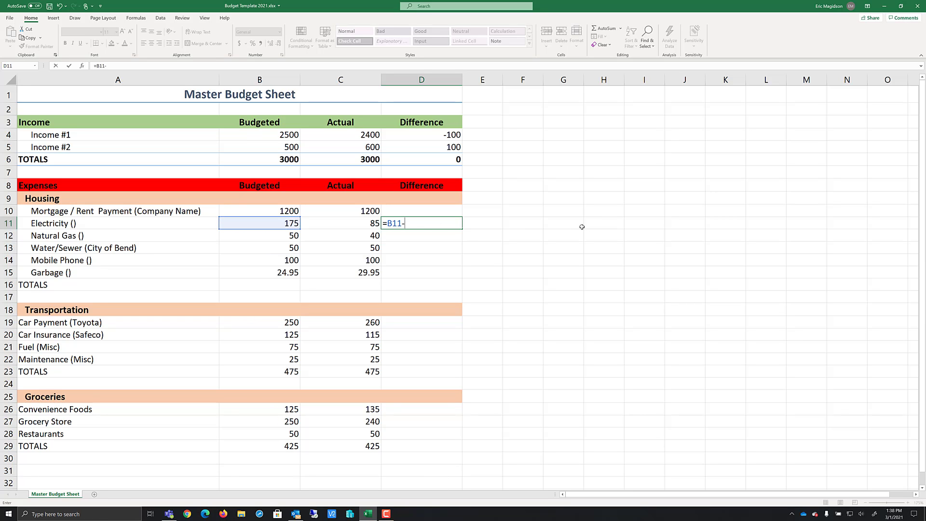
pyautogui.click(352, 224)
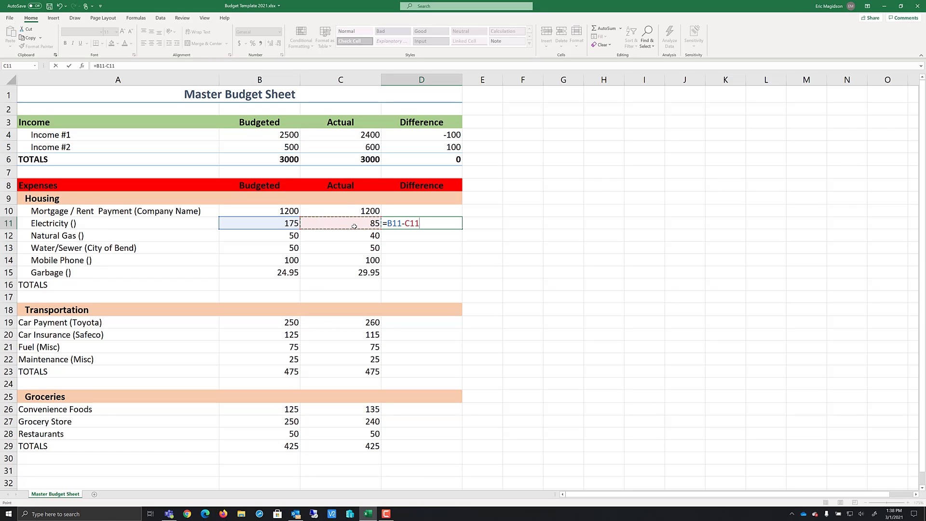
pyautogui.press('Return')
# Fill the Difference formula through the Housing rows 10 to 15
pyautogui.click(436, 222)
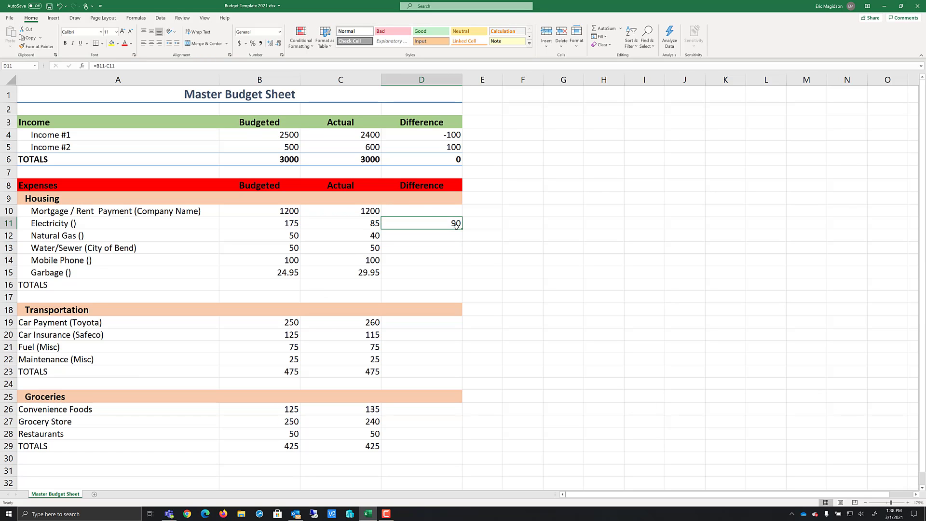
pyautogui.moveTo(462, 228); pyautogui.dragTo(459, 273)
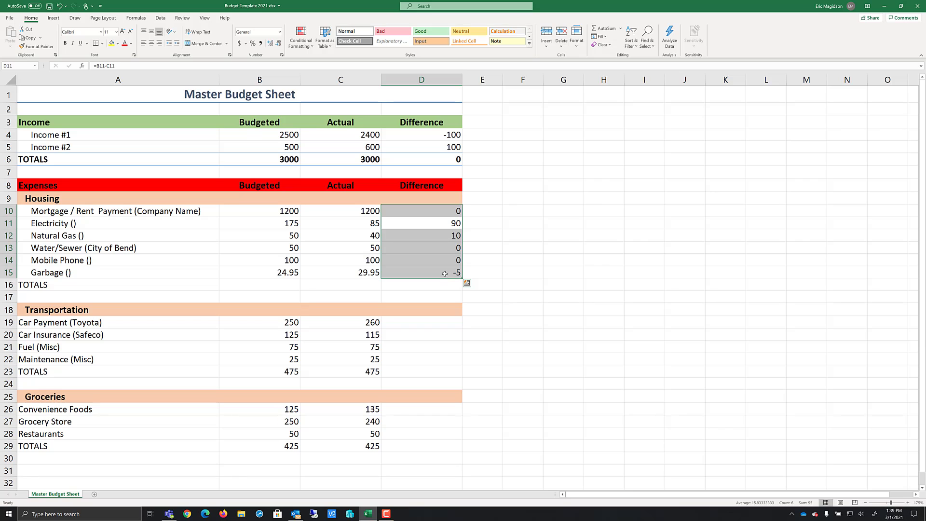
pyautogui.click(564, 210)
# Copy Garbage's Difference formula and paste it into the Transportation Difference cells D19 to D23
pyautogui.click(433, 273)
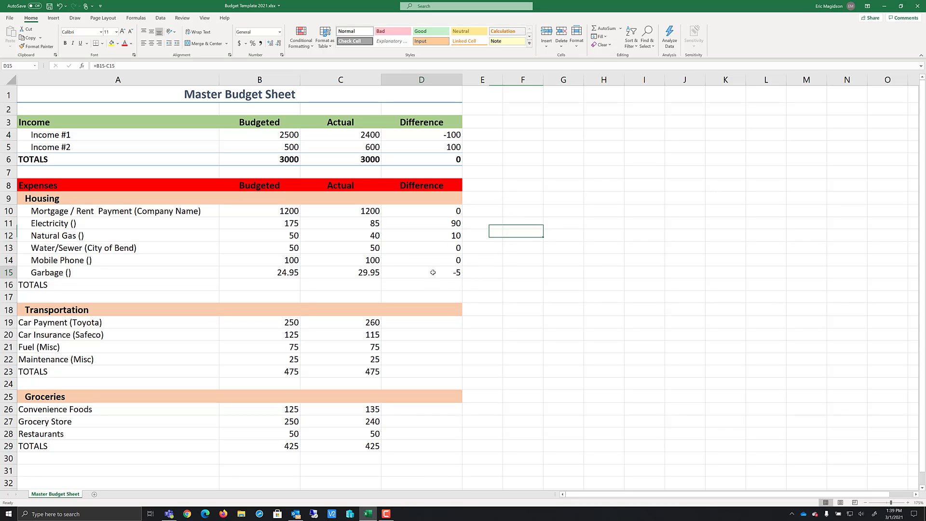
pyautogui.hotkey('ctrl', 'c')
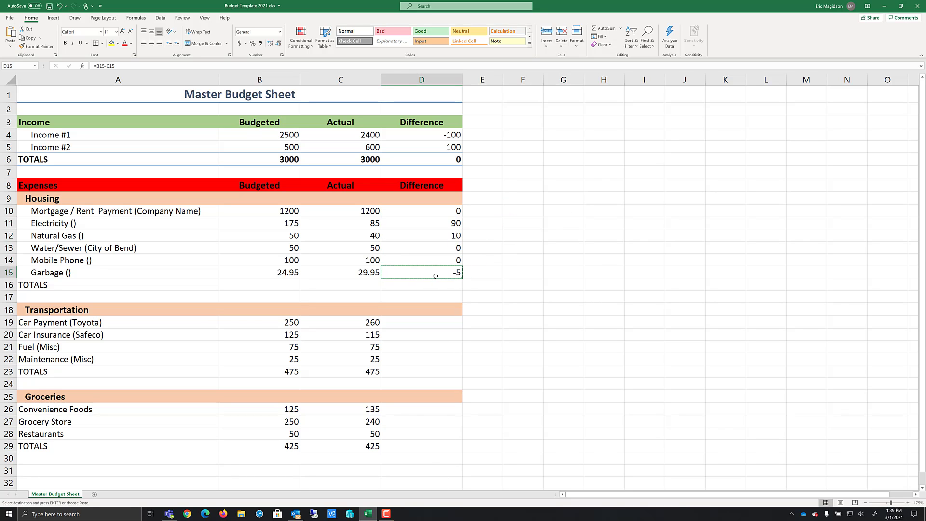
pyautogui.moveTo(419, 326); pyautogui.dragTo(422, 366)
pyautogui.hotkey('ctrl', 'v')
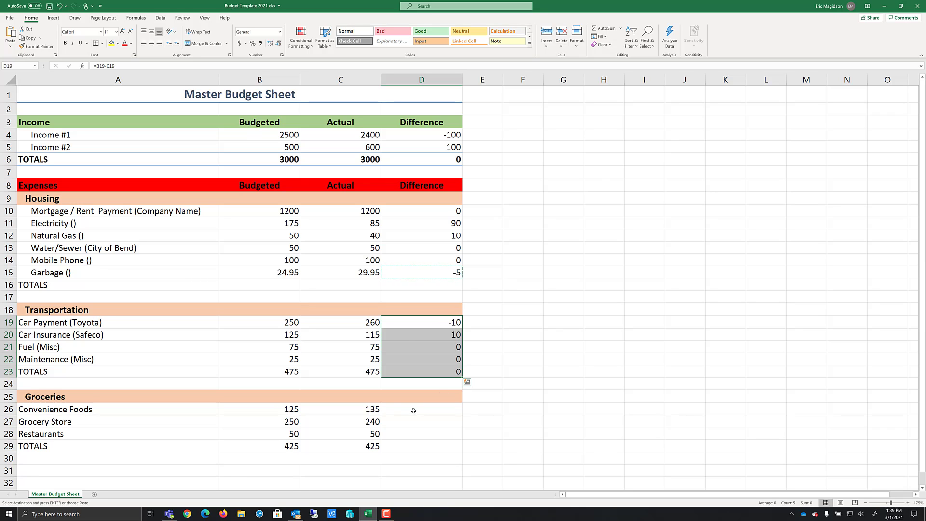
# Copy Car Payment's Difference formula and paste it into the Groceries Difference cells D26 to D29
pyautogui.moveTo(400, 410); pyautogui.dragTo(402, 442)
pyautogui.hotkey('ctrl', 'c')
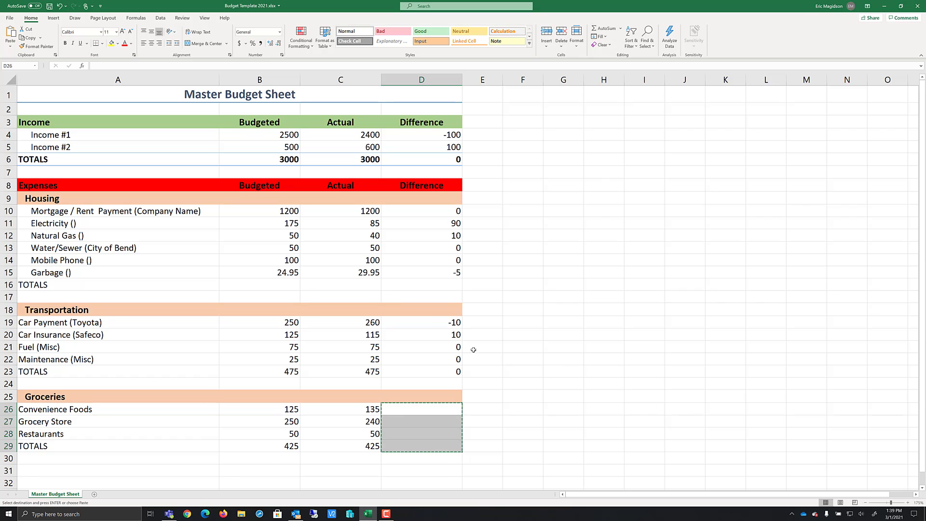
pyautogui.click(437, 322)
pyautogui.hotkey('ctrl', 'c')
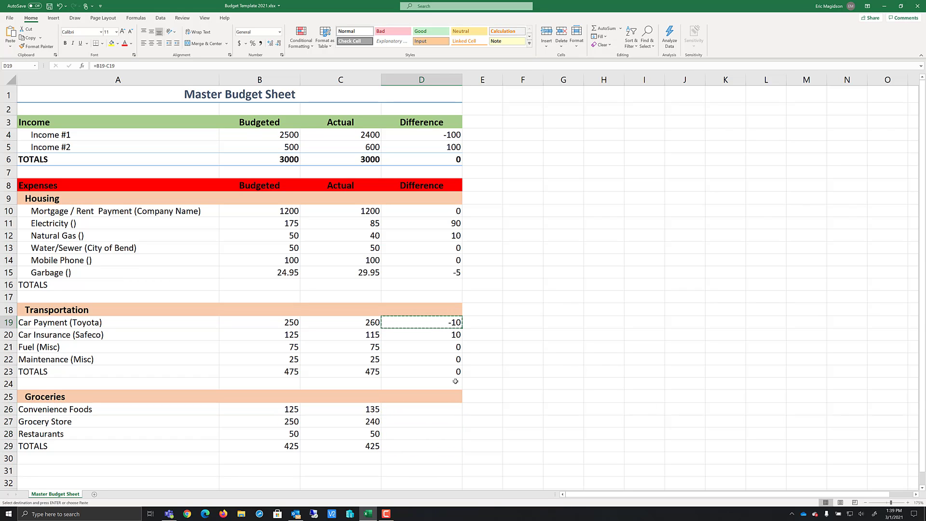
pyautogui.moveTo(434, 410); pyautogui.dragTo(435, 443)
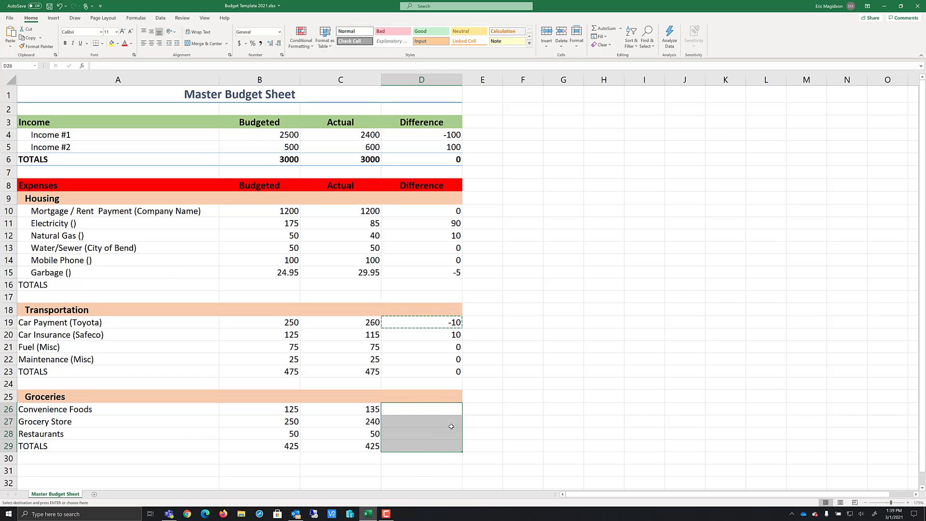
pyautogui.hotkey('ctrl', 'v')
pyautogui.click(620, 306)
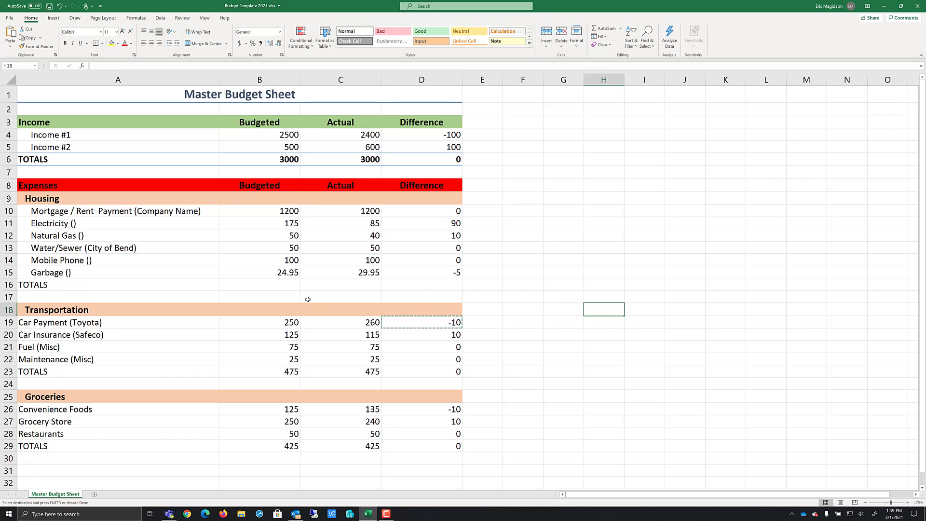
# Apply the Total cell style to the Housing, Transportation and Groceries TOTALS rows across columns A to D
pyautogui.moveTo(124, 285); pyautogui.dragTo(409, 285)
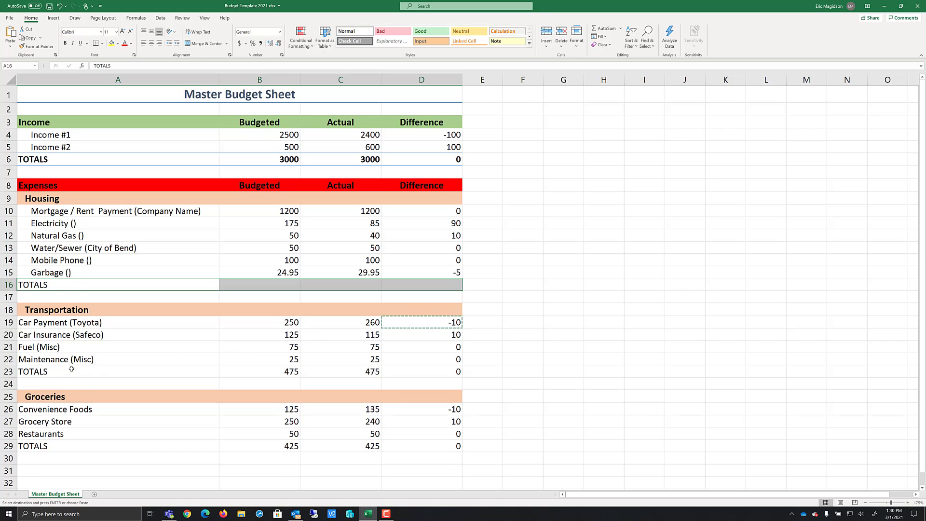
pyautogui.keyDown('ctrl'); pyautogui.moveTo(72, 369); pyautogui.dragTo(412, 374); pyautogui.keyUp('ctrl')
pyautogui.keyDown('ctrl'); pyautogui.moveTo(120, 445); pyautogui.dragTo(418, 445); pyautogui.keyUp('ctrl')
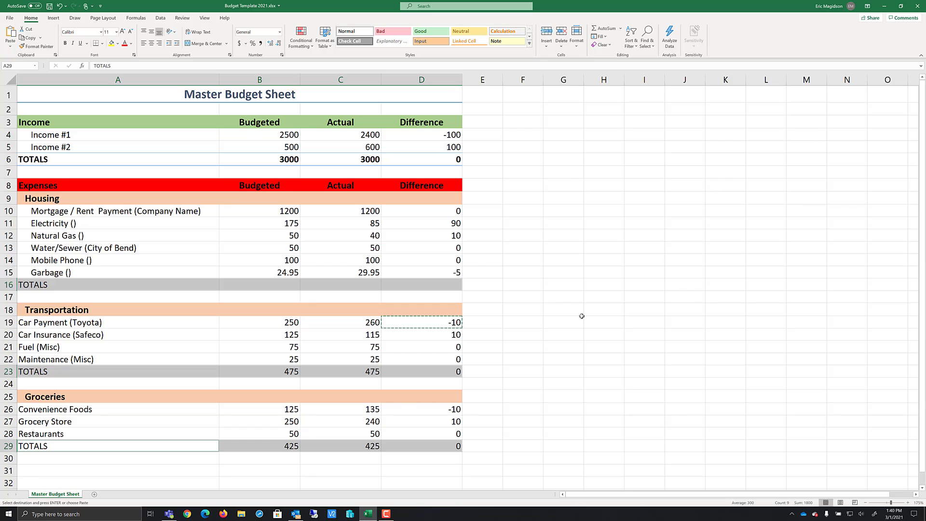
pyautogui.click(529, 44)
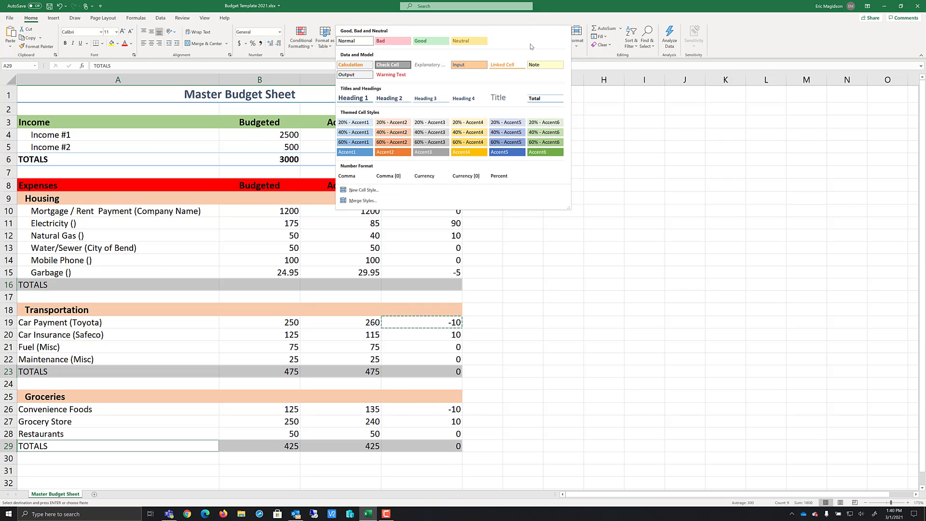
pyautogui.click(541, 97)
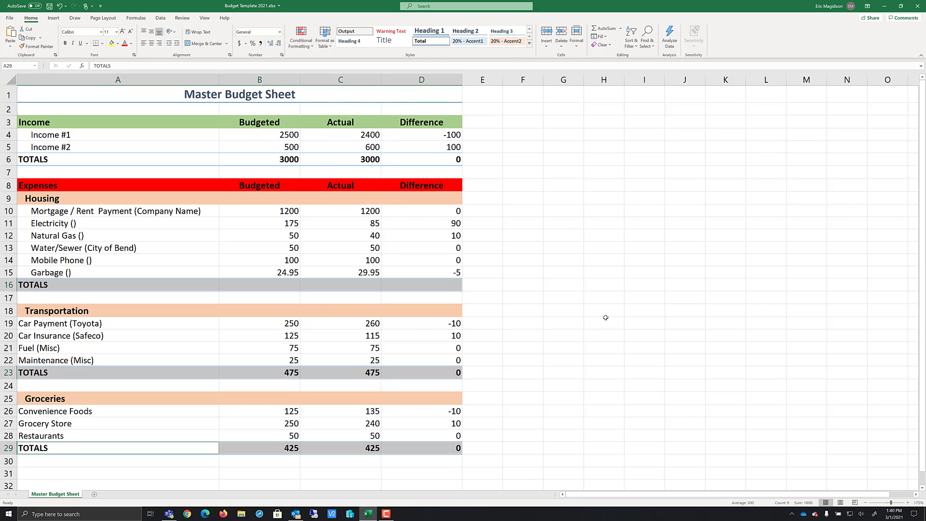
# Copy the income Budgeted total formula into Housing's Budgeted TOTALS cell
pyautogui.click(273, 375)
pyautogui.press('Up')
pyautogui.press('Up')
pyautogui.press('Up')
pyautogui.press('Up')
pyautogui.press('Up')
pyautogui.press('Up')
pyautogui.press('Up')
pyautogui.press('Up')
pyautogui.press('Up')
pyautogui.press('Up')
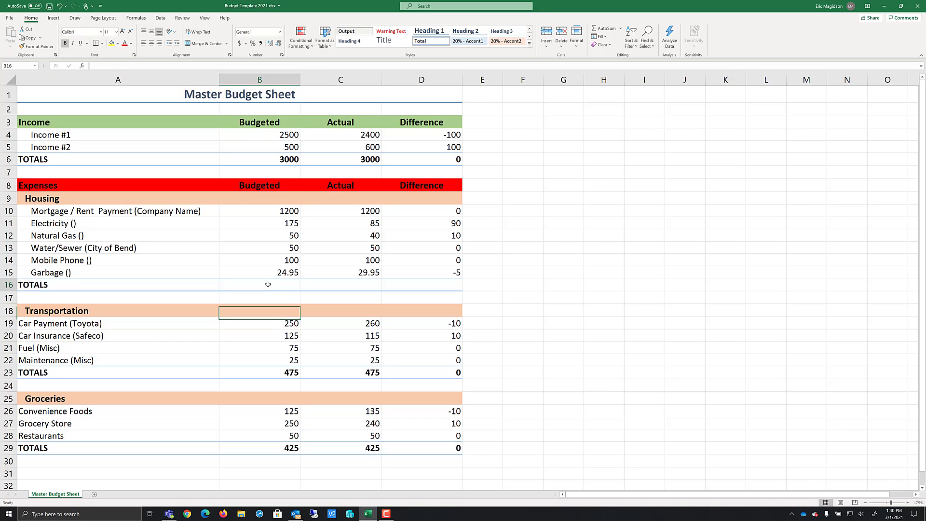
pyautogui.click(269, 159)
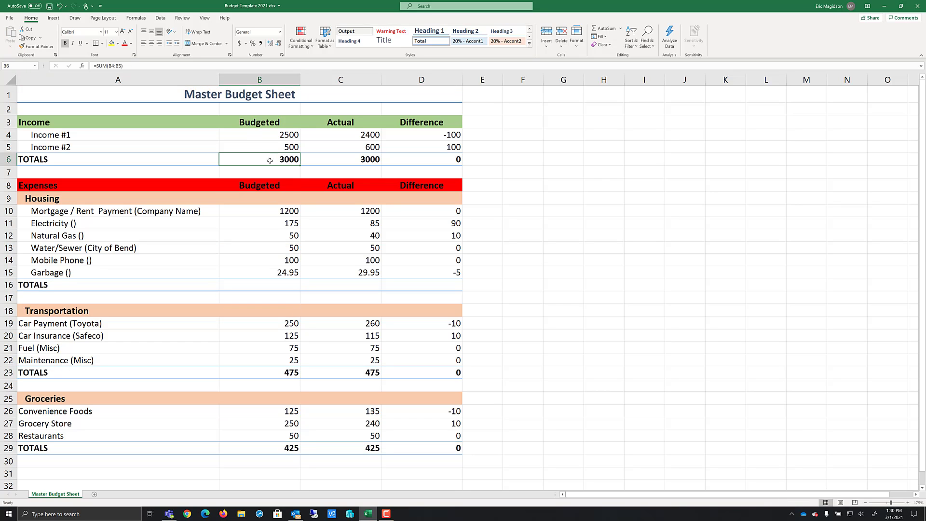
pyautogui.hotkey('ctrl', 'c')
pyautogui.click(277, 284)
pyautogui.hotkey('ctrl', 'v')
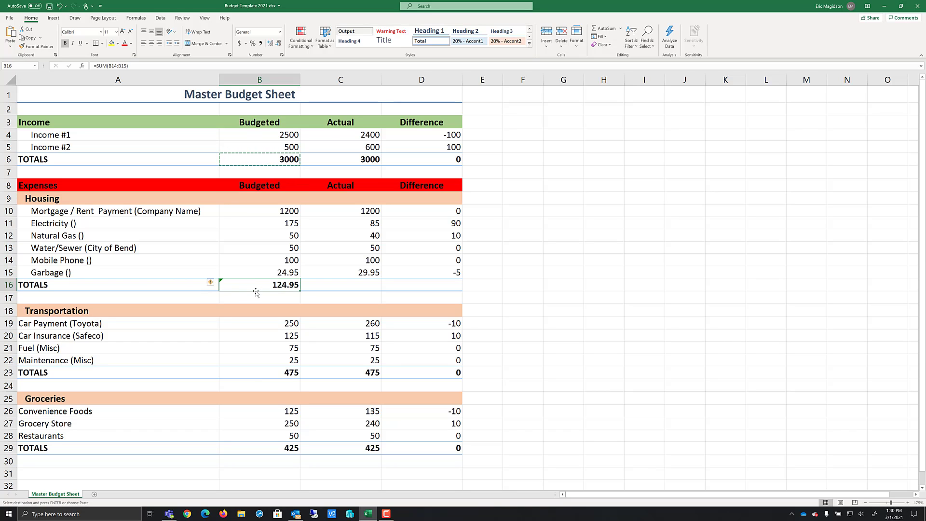
# Change Housing's Budgeted total formula to =SUM(B10:B15)
pyautogui.click(258, 296)
pyautogui.doubleClick(260, 286)
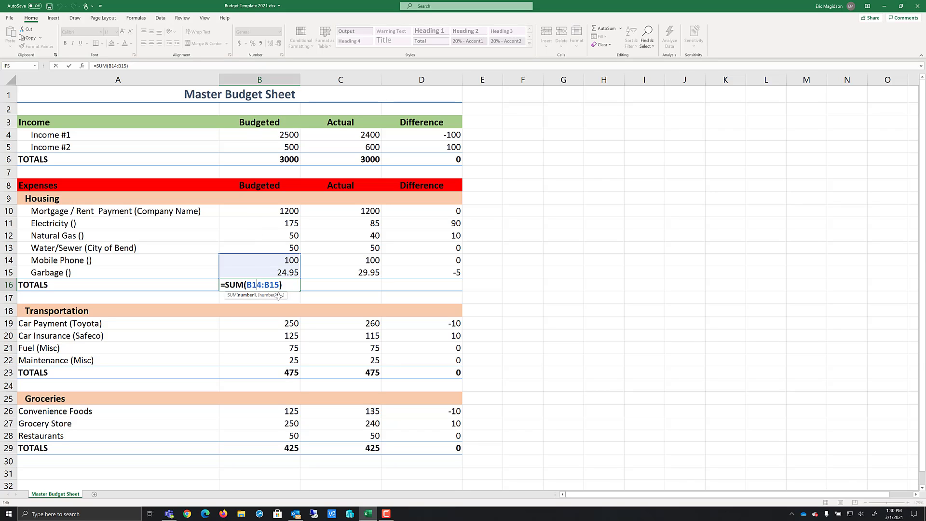
pyautogui.moveTo(279, 284); pyautogui.dragTo(248, 285)
pyautogui.moveTo(258, 210); pyautogui.dragTo(260, 273)
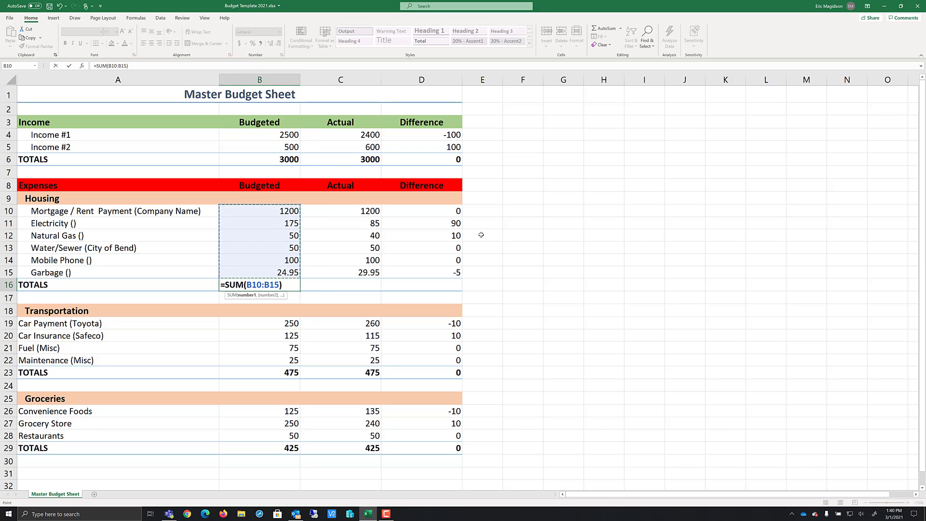
pyautogui.press('Tab')
# Fill Housing's total formula right into the Actual and Difference columns
pyautogui.click(288, 285)
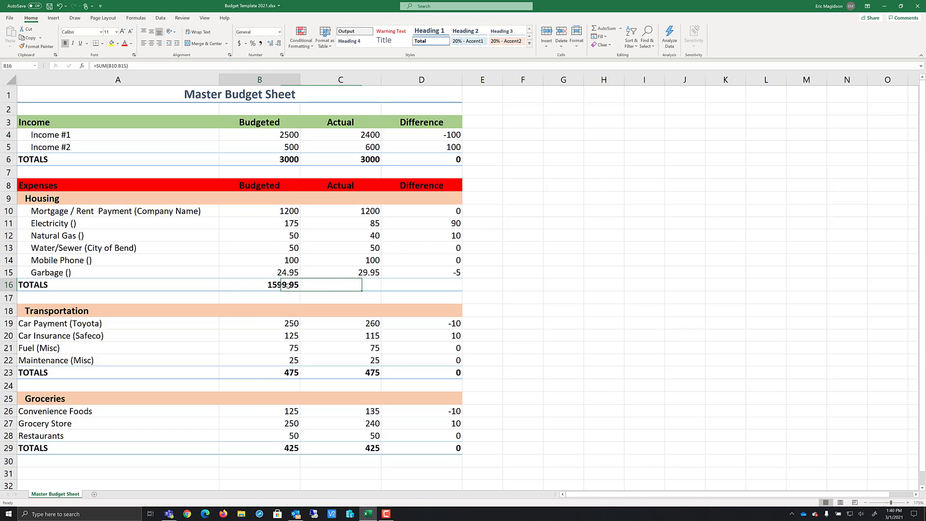
pyautogui.moveTo(300, 291); pyautogui.dragTo(432, 285)
pyautogui.click(439, 287)
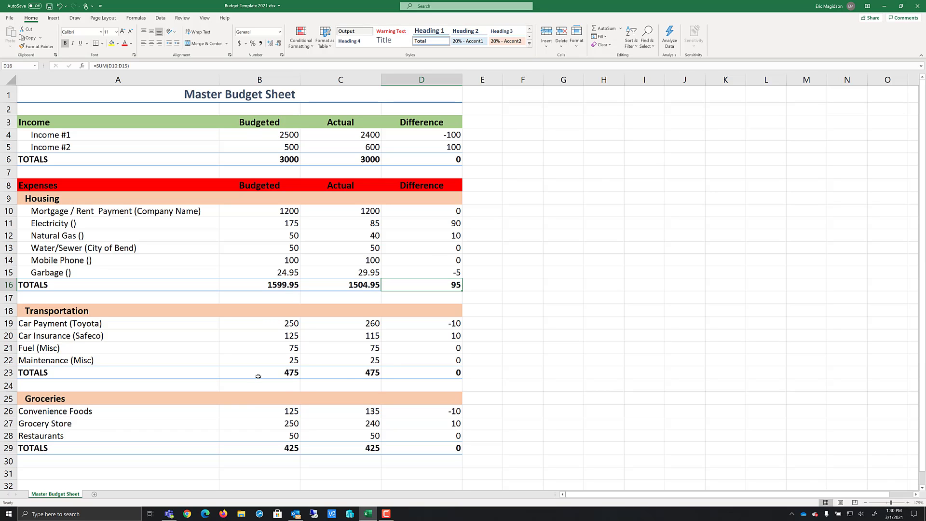
# Inspect the Transportation TOTALS formulas in the Budgeted and Actual columns
pyautogui.doubleClick(293, 373)
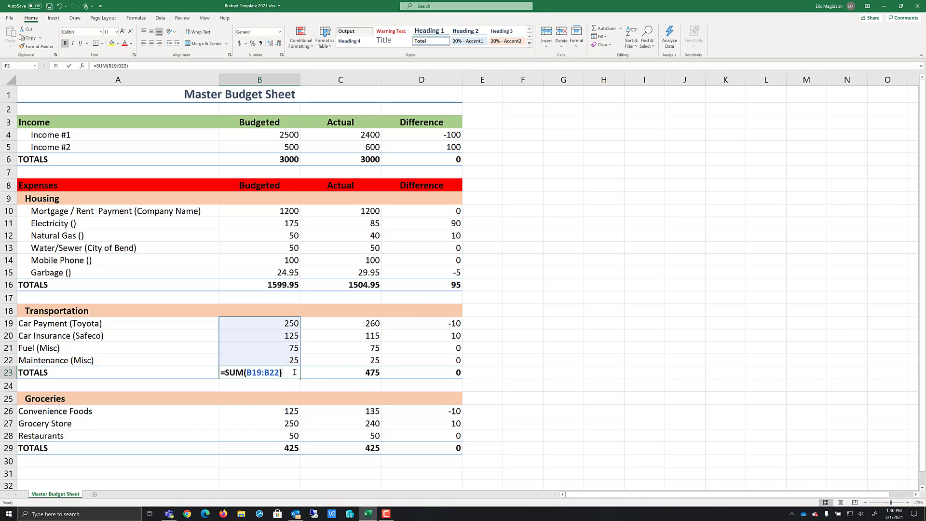
pyautogui.press('Tab')
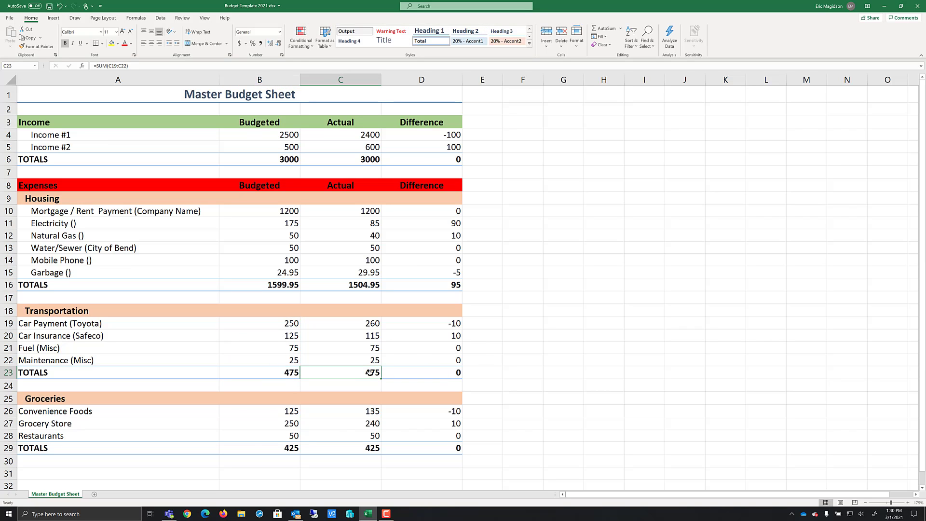
pyautogui.doubleClick(371, 372)
pyautogui.press('Tab')
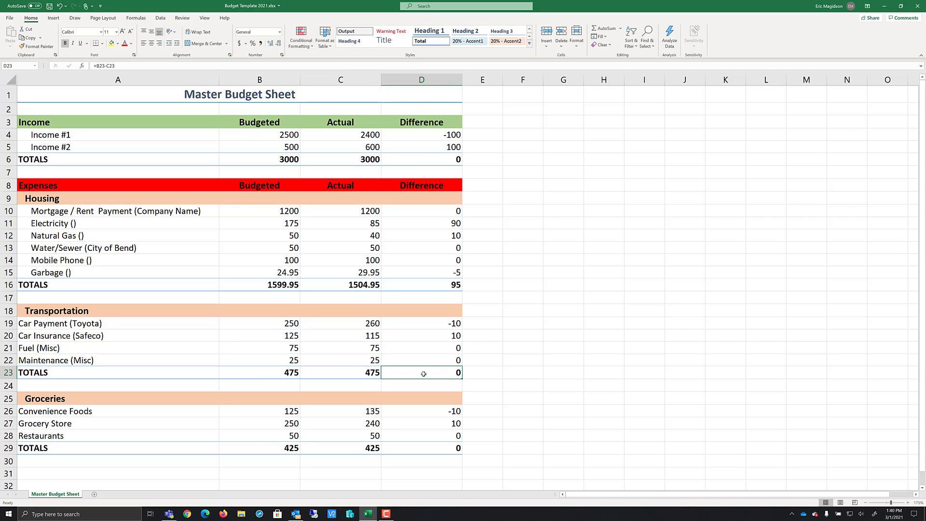
# Inspect the Difference TOTALS formulas for the Transportation, Income and Housing sections
pyautogui.doubleClick(431, 368)
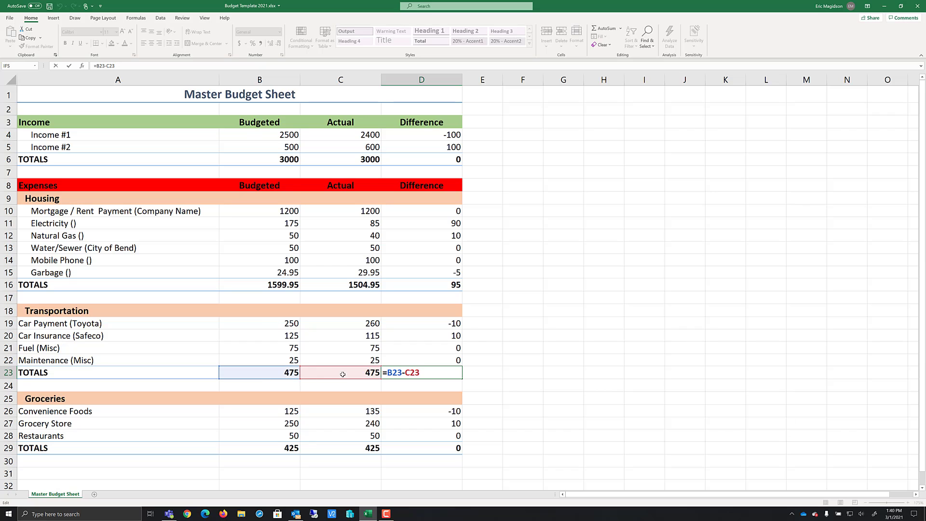
pyautogui.press('Return')
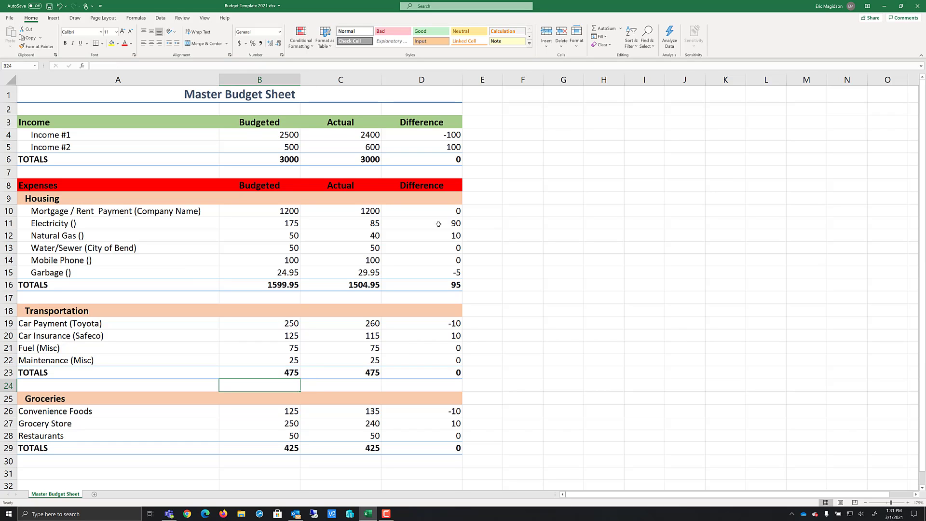
pyautogui.doubleClick(440, 162)
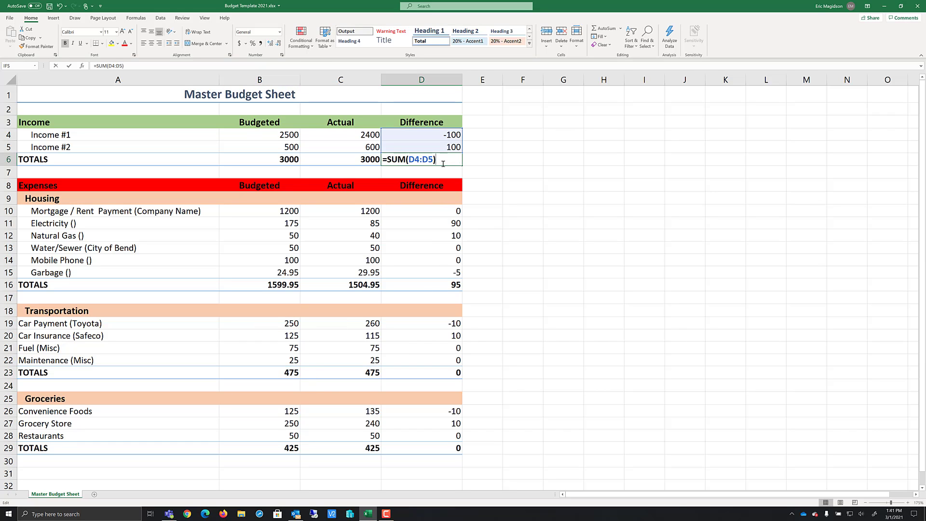
pyautogui.press('Return')
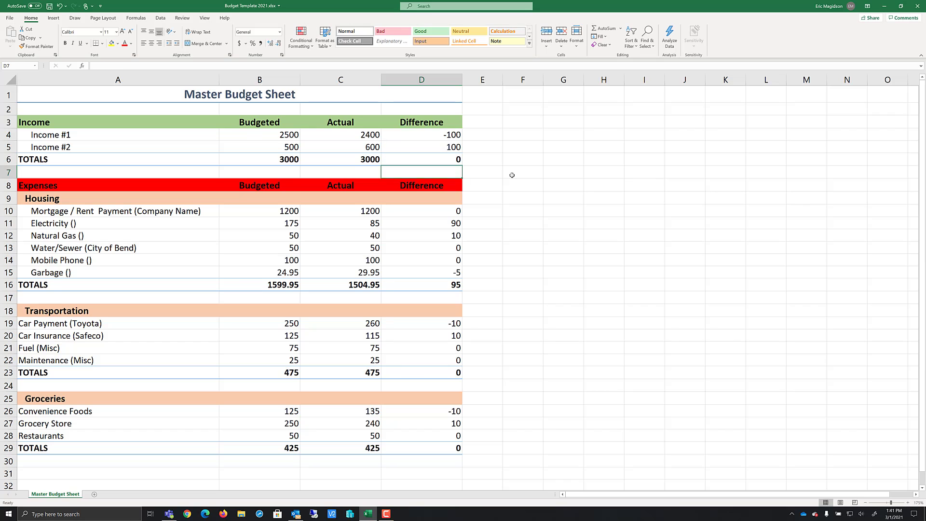
pyautogui.doubleClick(431, 285)
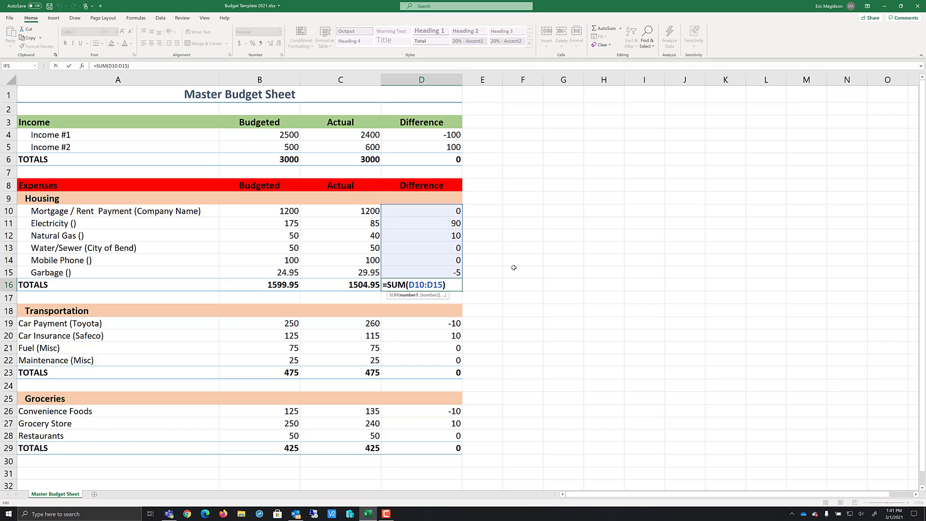
pyautogui.press('Return')
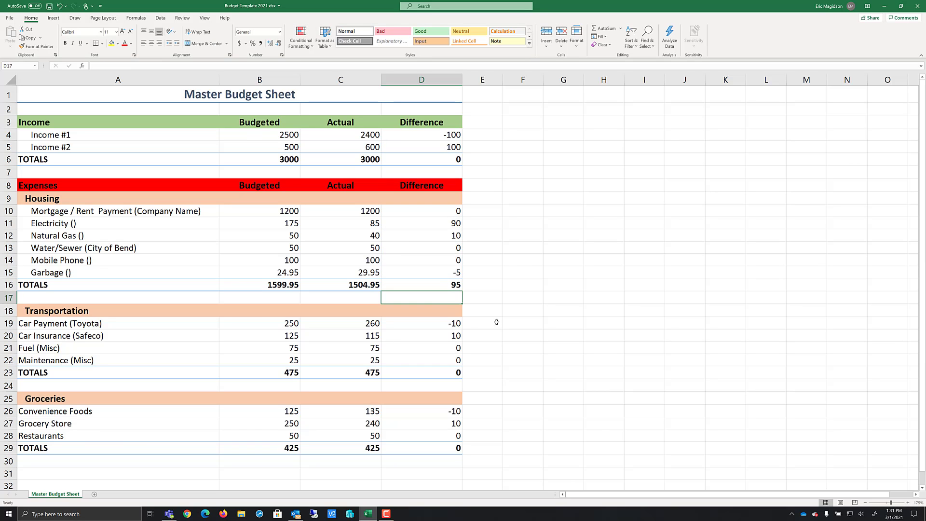
pyautogui.click(434, 285)
pyautogui.press('Return')
# Replace Transportation's Difference total with =SUM(D19:D22)
pyautogui.click(441, 373)
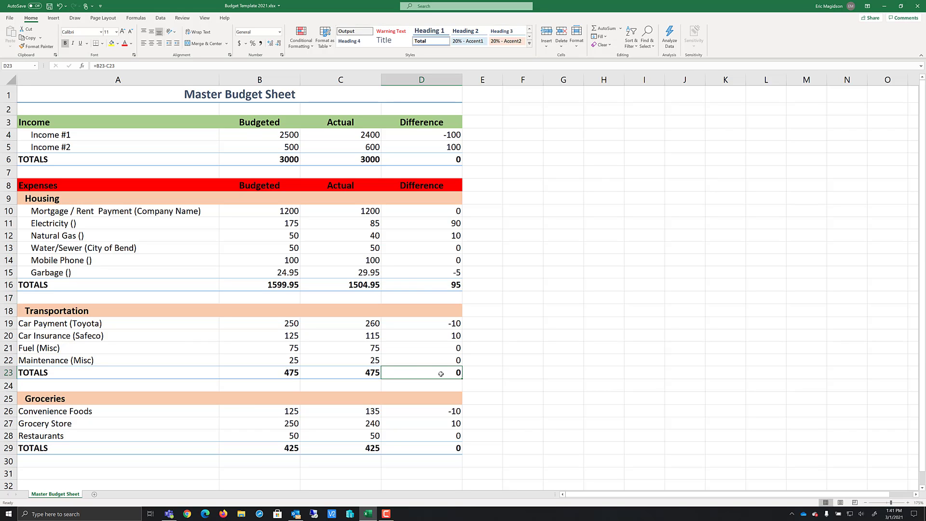
pyautogui.write('=SUM')
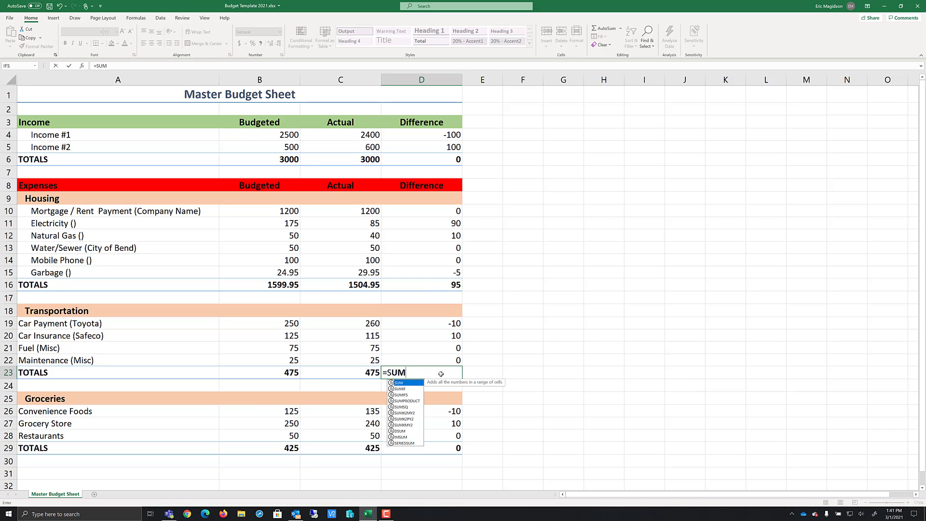
pyautogui.write('(')
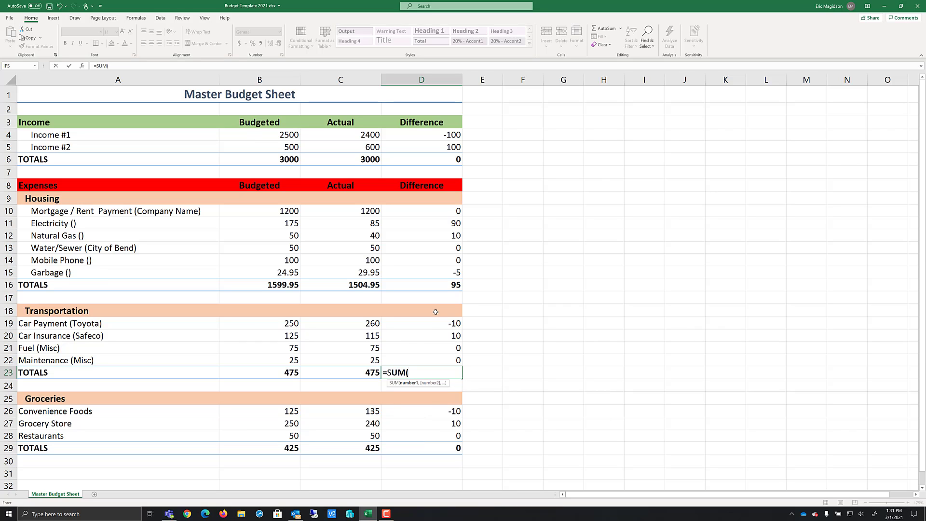
pyautogui.moveTo(431, 323); pyautogui.dragTo(434, 360)
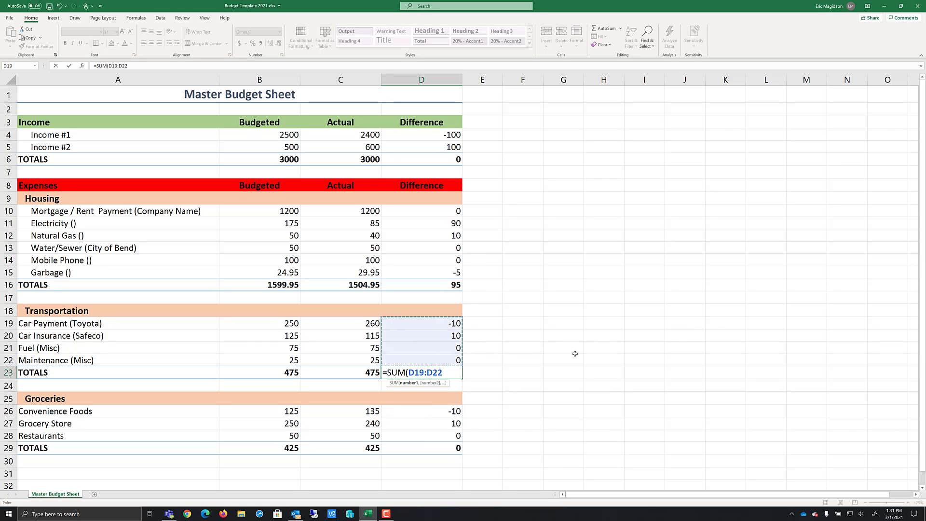
pyautogui.write(')')
pyautogui.press('Return')
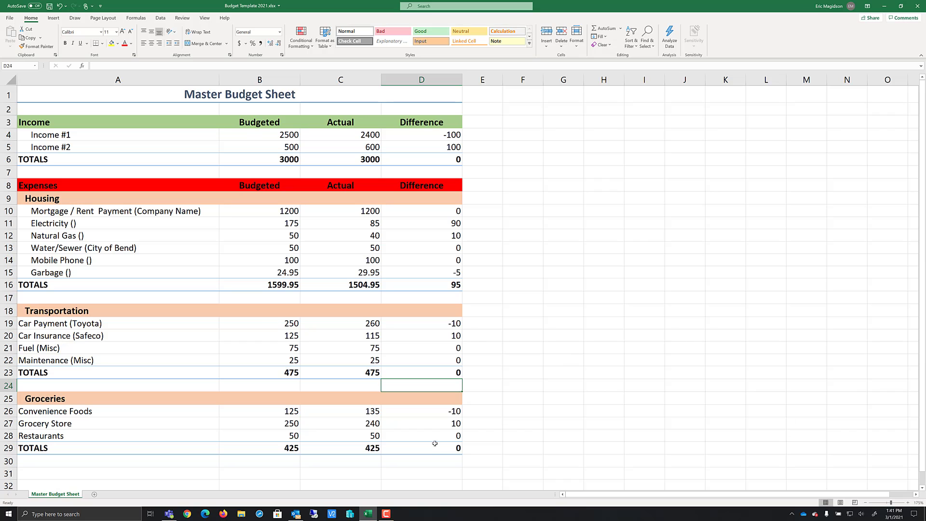
# Change Groceries' Difference total formula to =SUM(D26:D28)
pyautogui.press('Down')
pyautogui.press('Down')
pyautogui.press('Down')
pyautogui.press('Down')
pyautogui.press('Down')
pyautogui.press('F2')
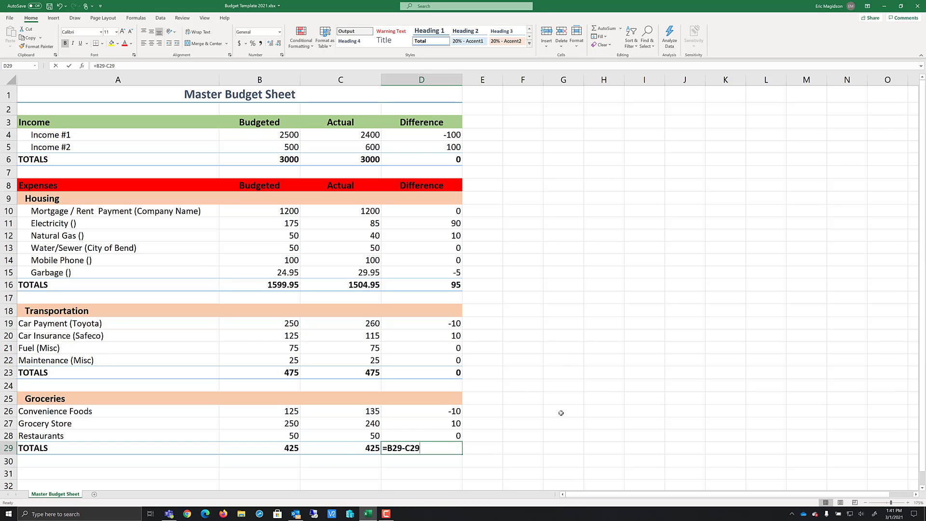
pyautogui.press('BackSpace')
pyautogui.press('BackSpace')
pyautogui.press('BackSpace')
pyautogui.press('BackSpace')
pyautogui.press('BackSpace')
pyautogui.press('BackSpace')
pyautogui.press('BackSpace')
pyautogui.write('SUM(')
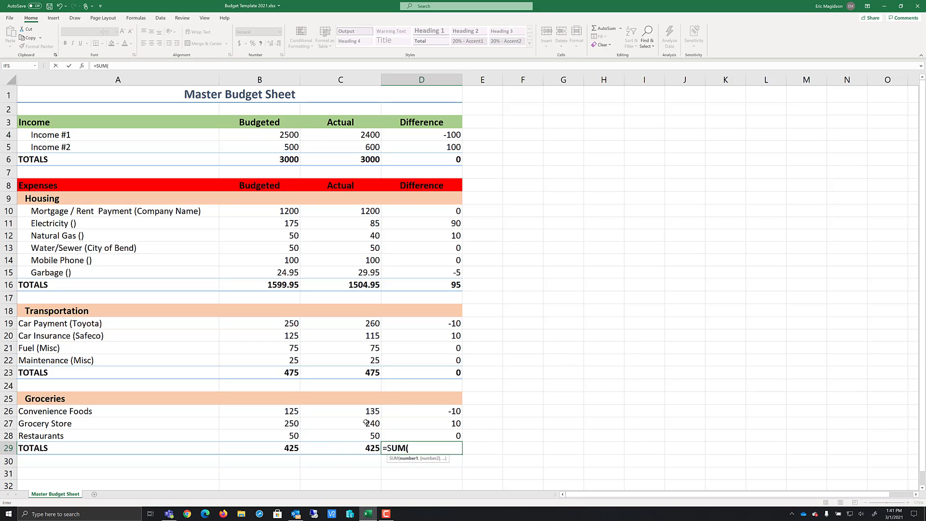
pyautogui.moveTo(417, 411); pyautogui.dragTo(412, 435)
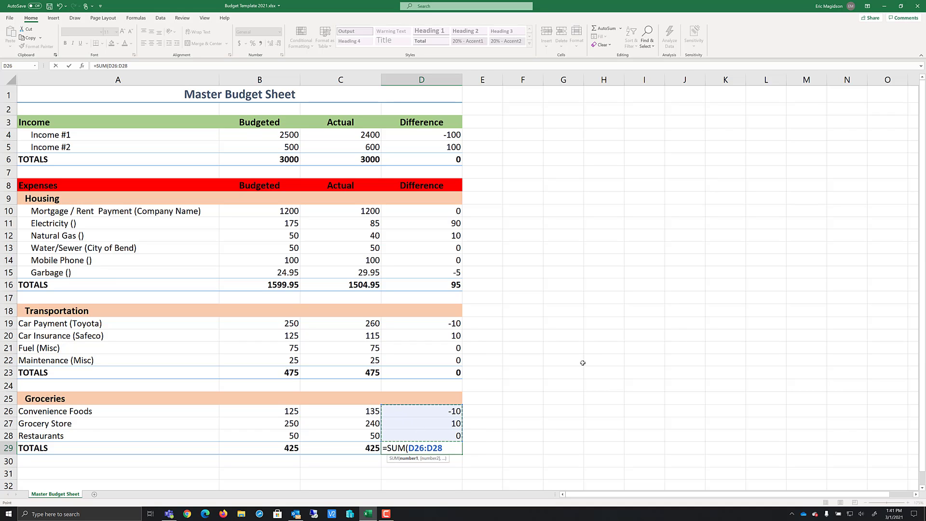
pyautogui.write(')')
pyautogui.press('Return')
pyautogui.click(601, 345)
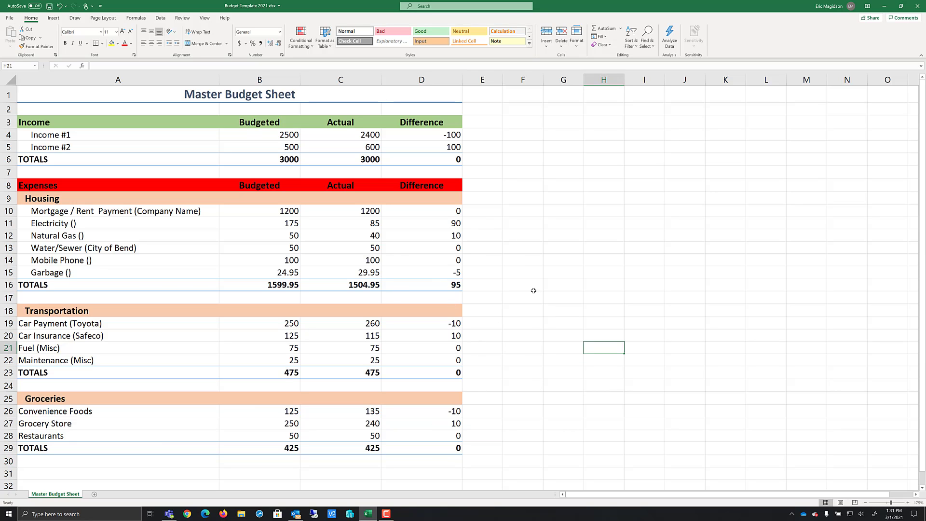
# Set the Water/Sewer (City of Bend) Budgeted amount to 55
pyautogui.click(292, 250)
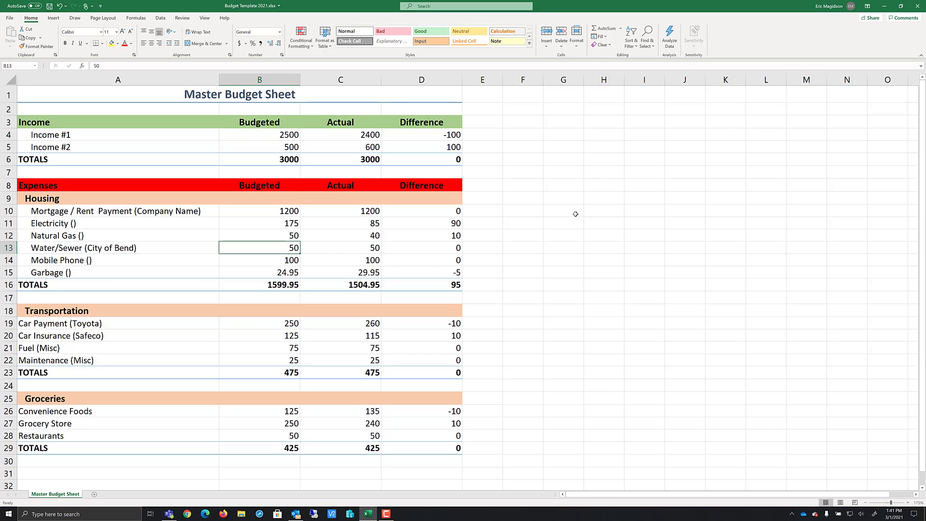
pyautogui.write('55')
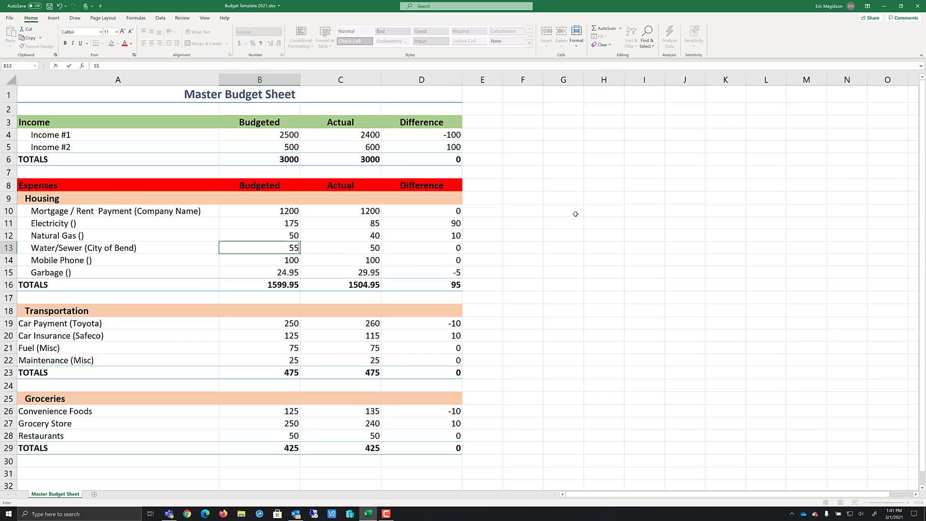
pyautogui.press('Return')
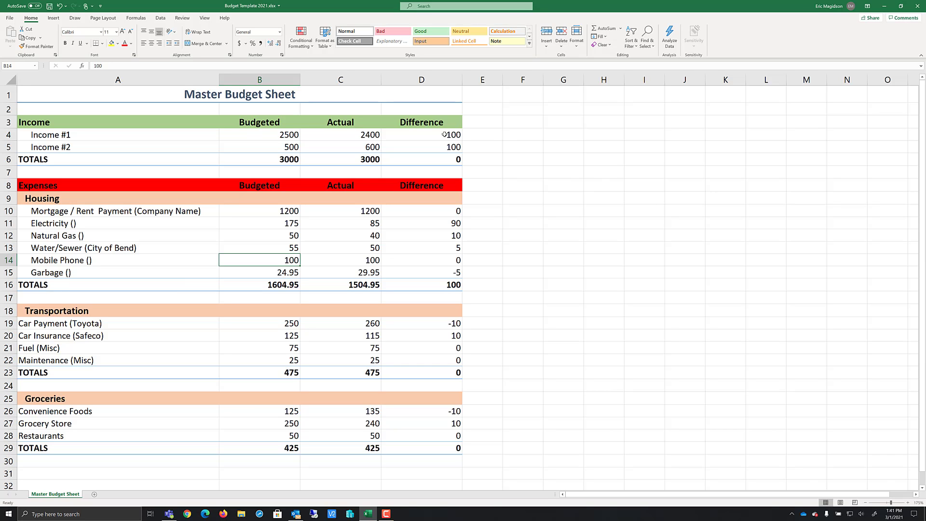
# Start a new conditional formatting rule on Income #1's Difference cell that formats cell values less than a value
pyautogui.moveTo(444, 134); pyautogui.dragTo(446, 155)
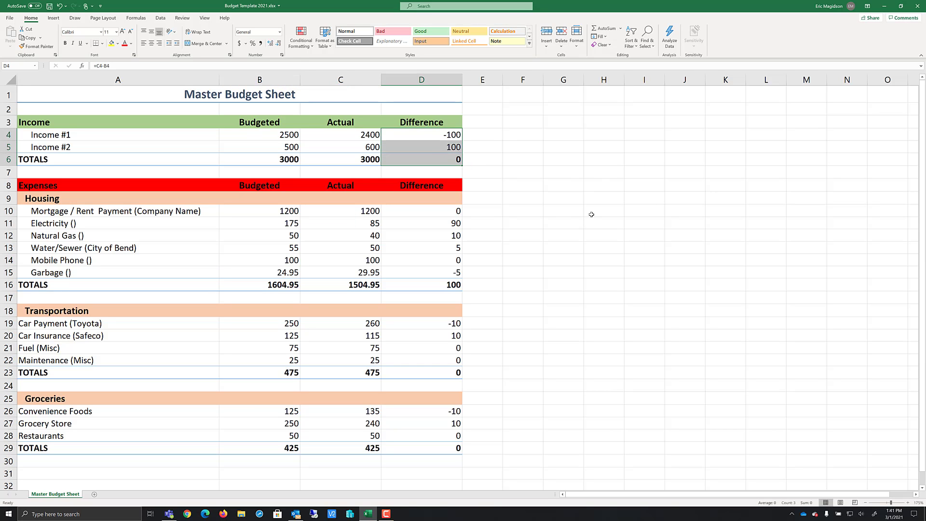
pyautogui.click(447, 135)
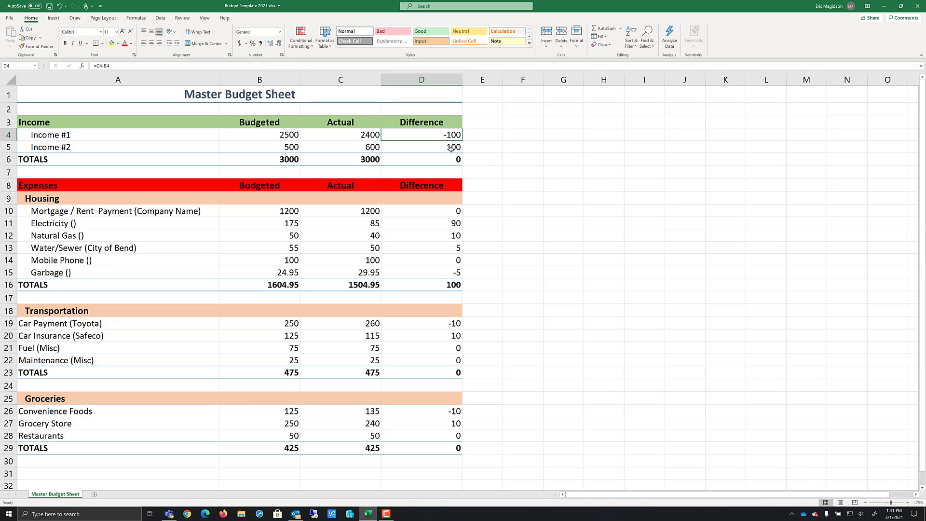
pyautogui.click(451, 148)
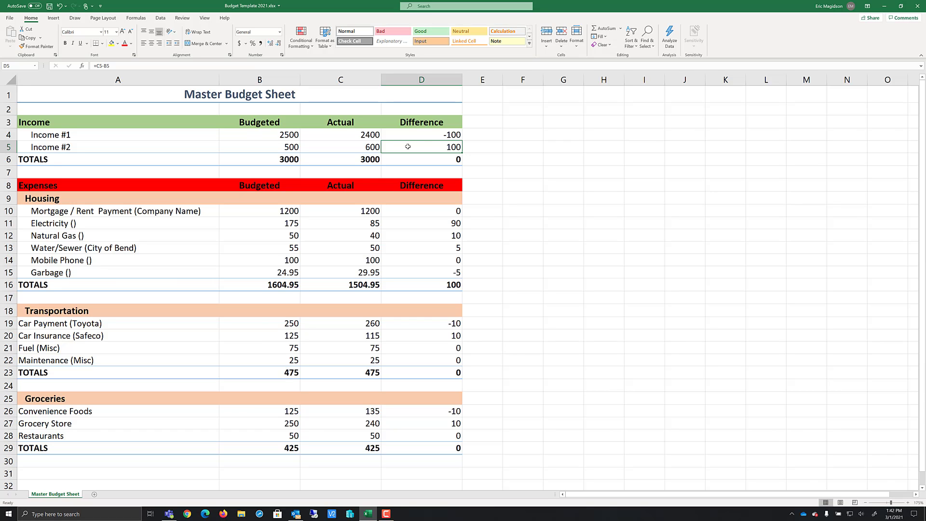
pyautogui.click(419, 161)
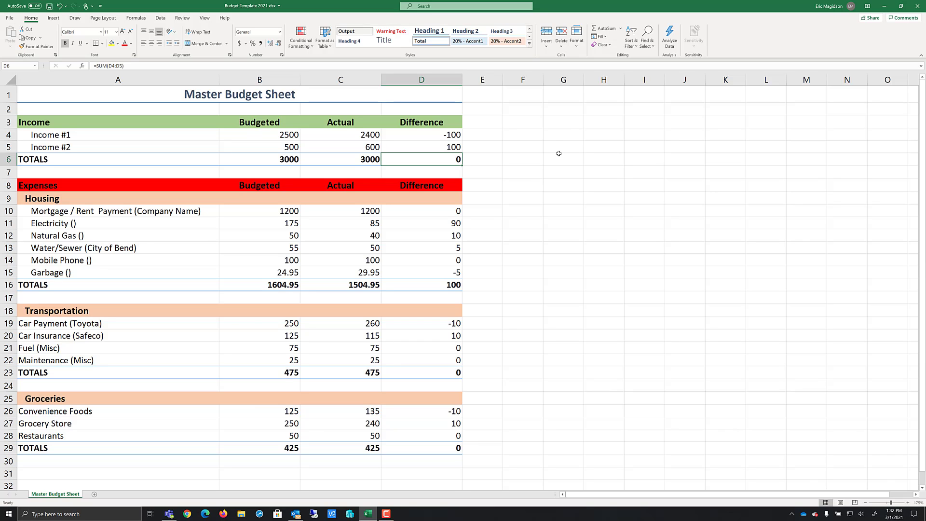
pyautogui.click(447, 136)
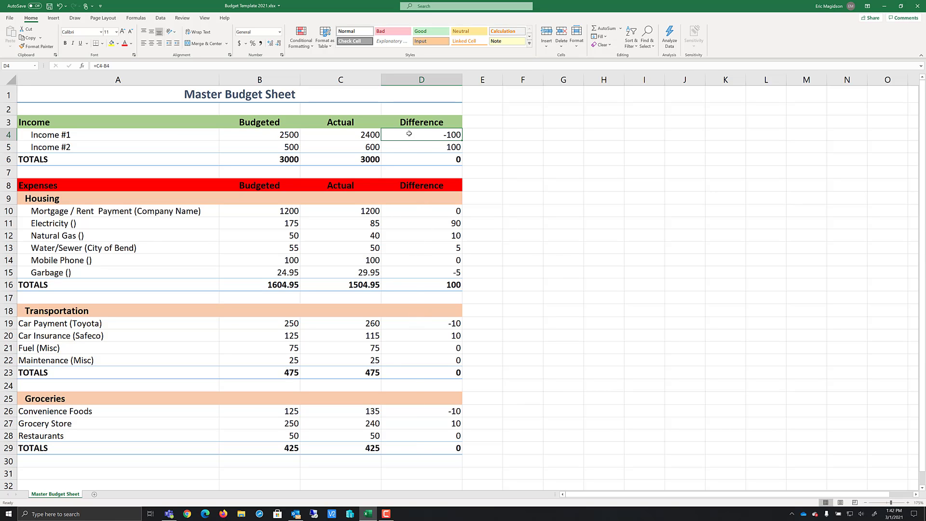
pyautogui.click(313, 48)
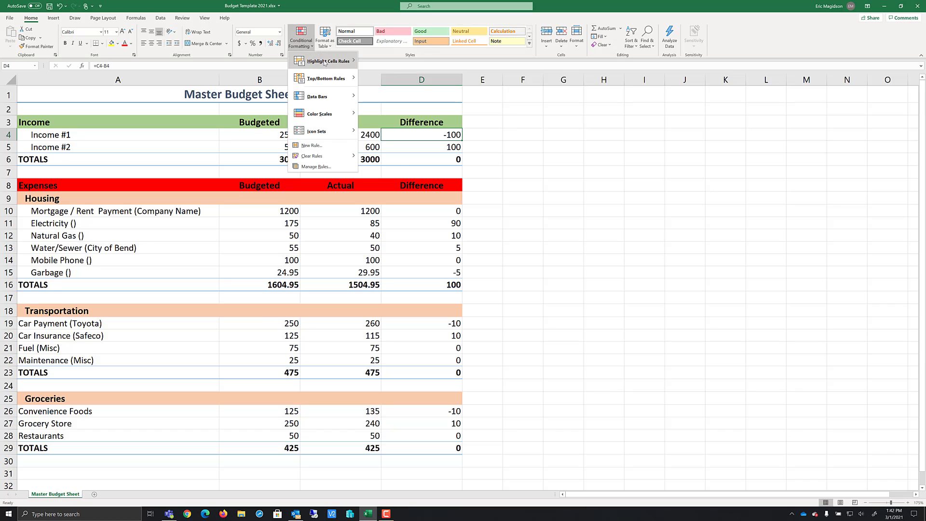
pyautogui.moveTo(325, 62)
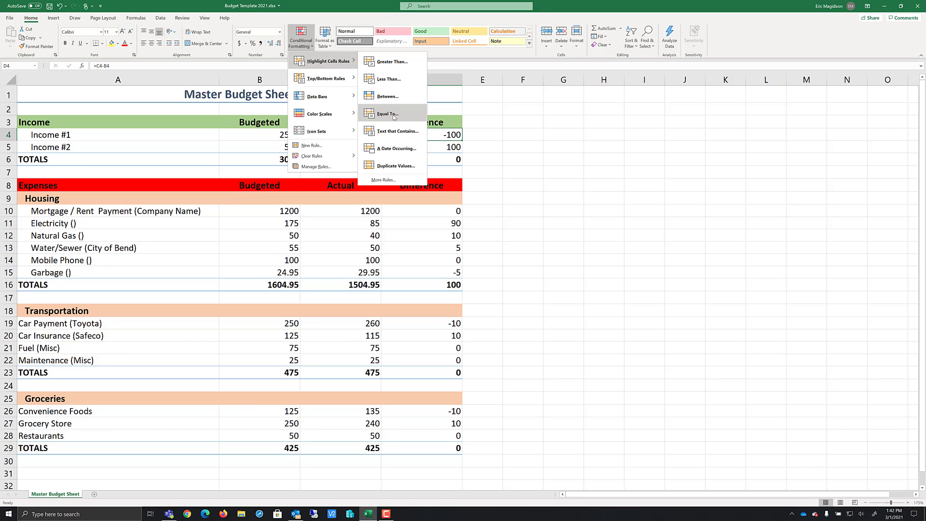
pyautogui.click(319, 146)
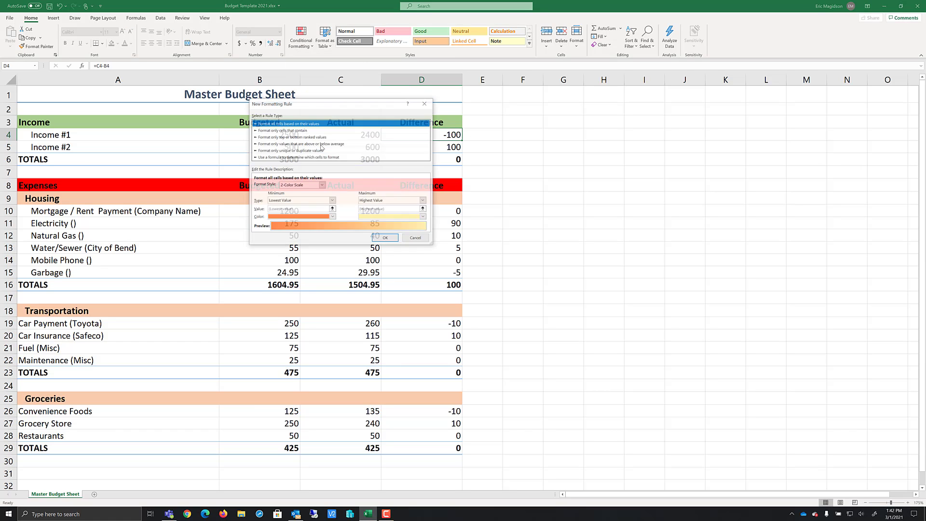
pyautogui.moveTo(350, 106); pyautogui.dragTo(584, 111)
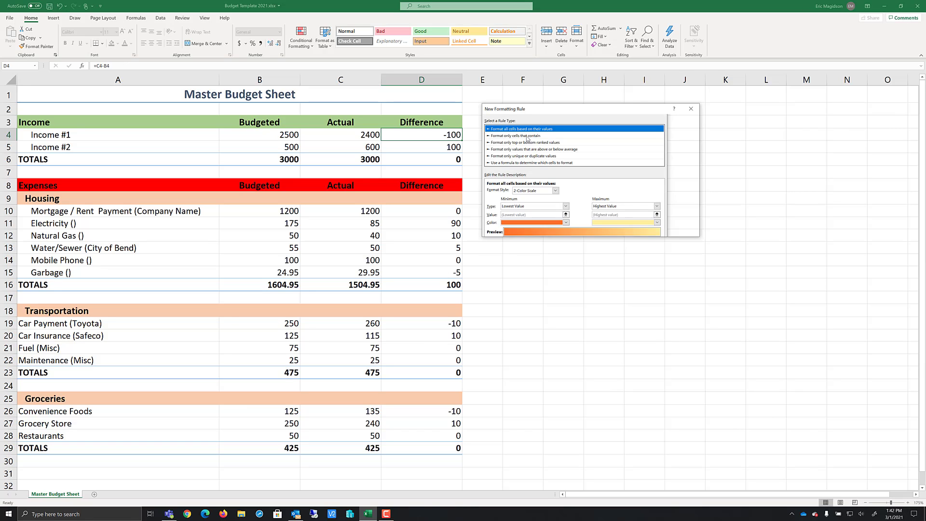
pyautogui.click(528, 136)
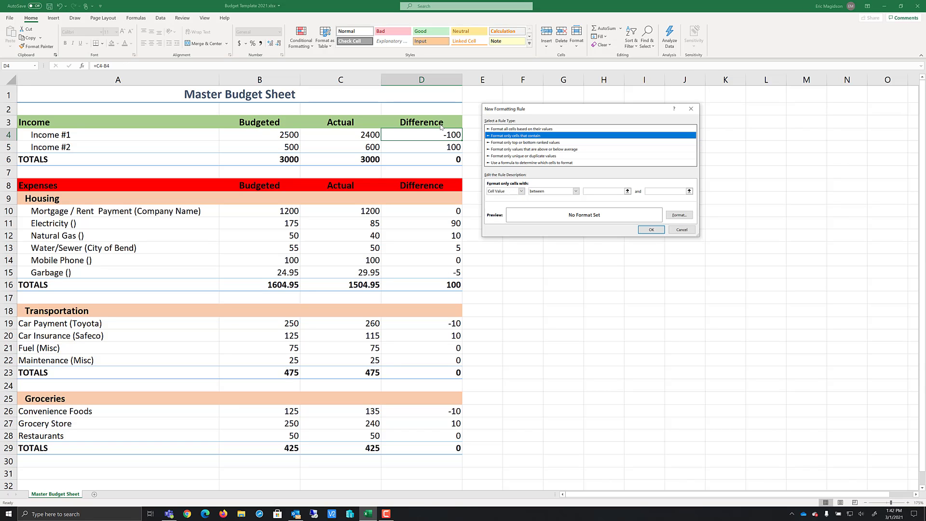
pyautogui.click(575, 192)
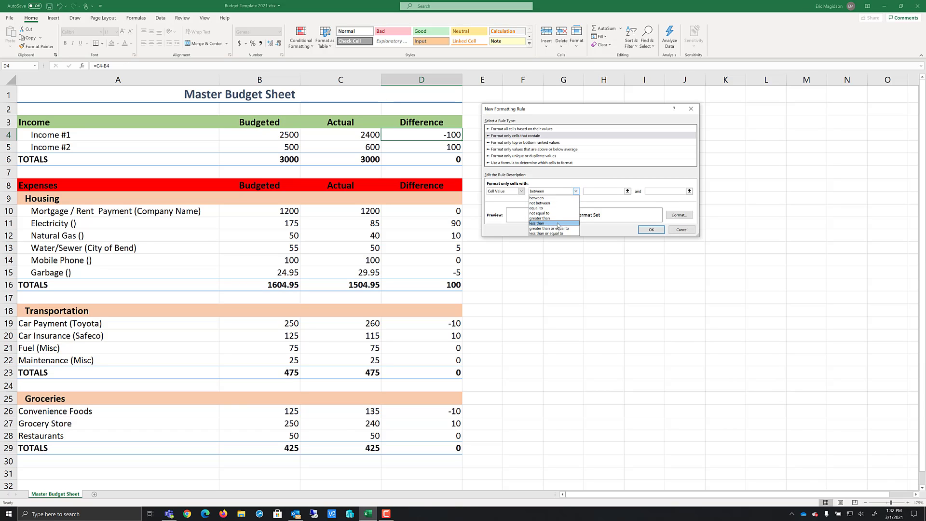
pyautogui.click(541, 224)
# Set the rule's threshold to 0 with a red fill and apply it
pyautogui.click(608, 192)
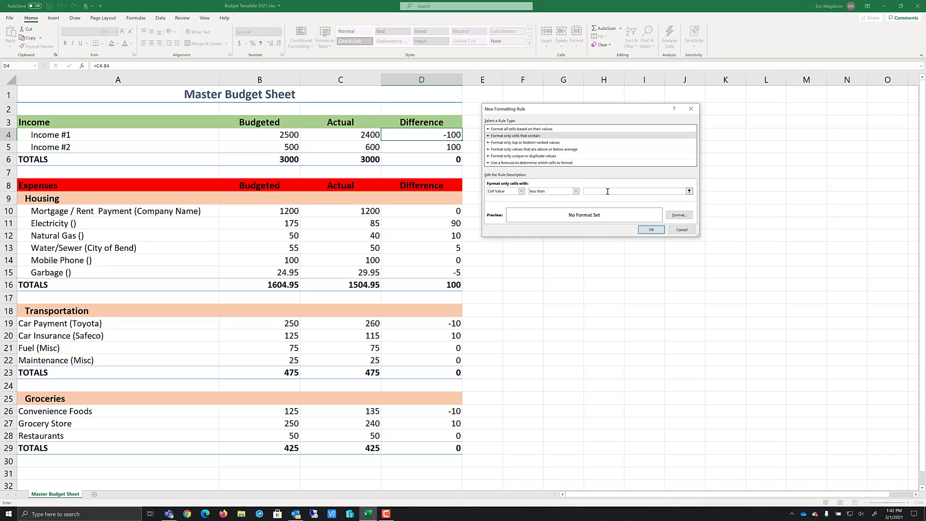
pyautogui.click(686, 218)
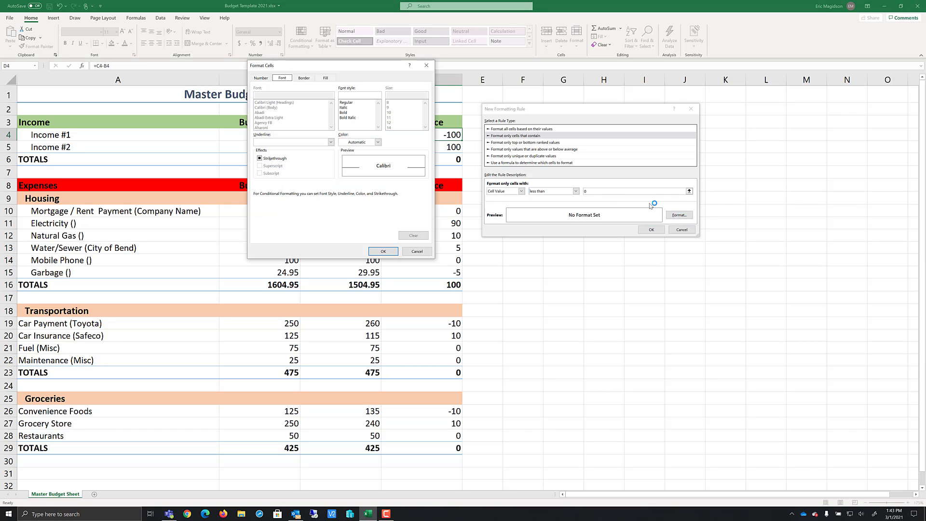
pyautogui.click(327, 78)
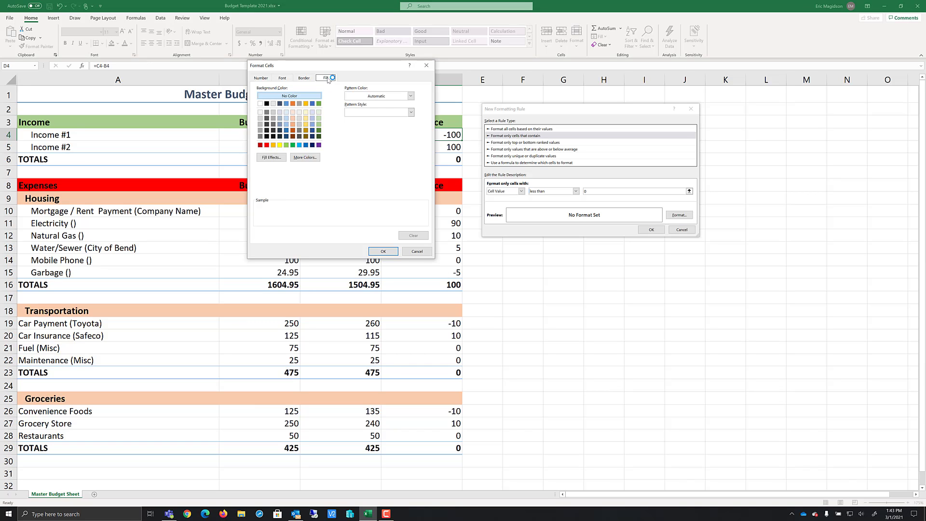
pyautogui.click(267, 145)
pyautogui.click(383, 251)
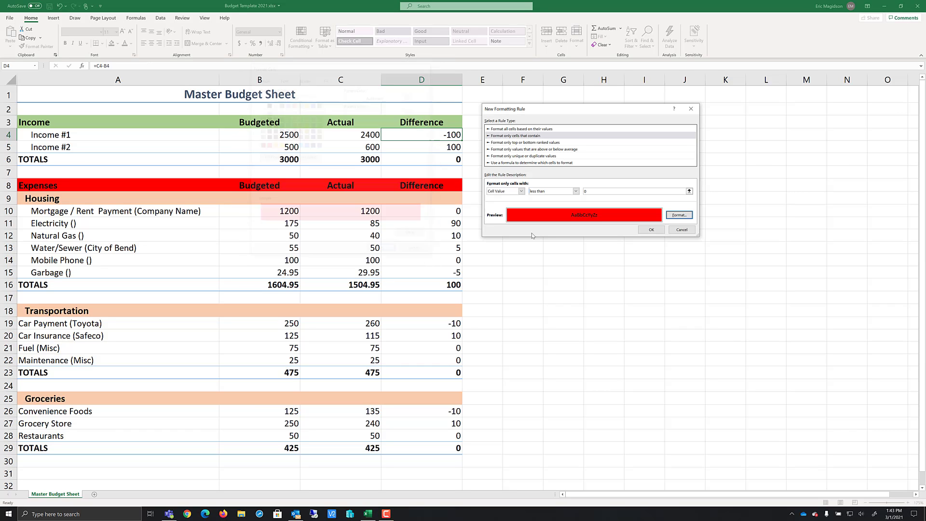
pyautogui.click(651, 229)
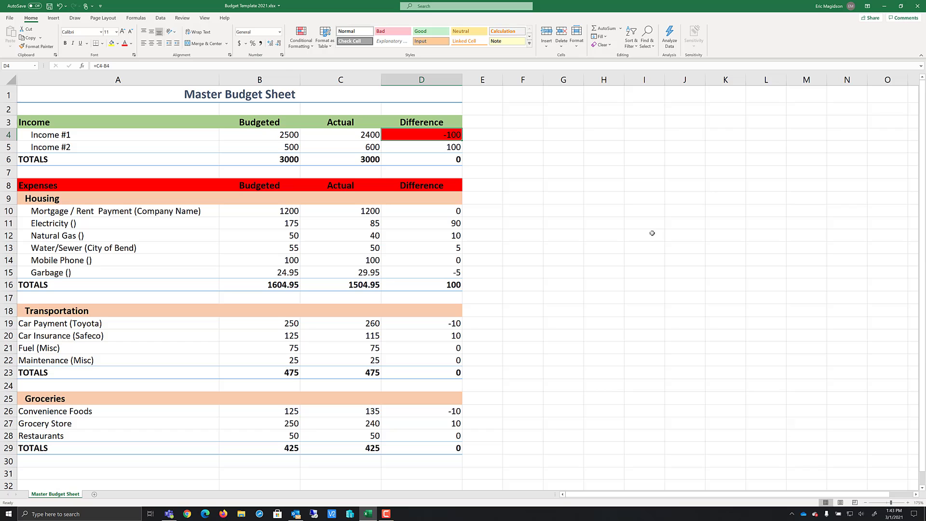
# Add a conditional formatting rule on Income #1's Difference cell that fills cell values equal to 0 in yellow
pyautogui.click(301, 42)
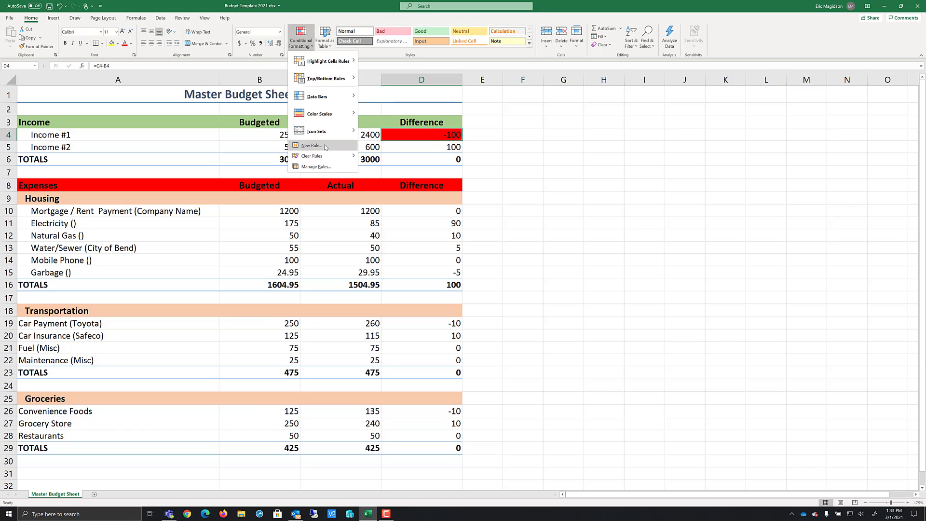
pyautogui.click(324, 167)
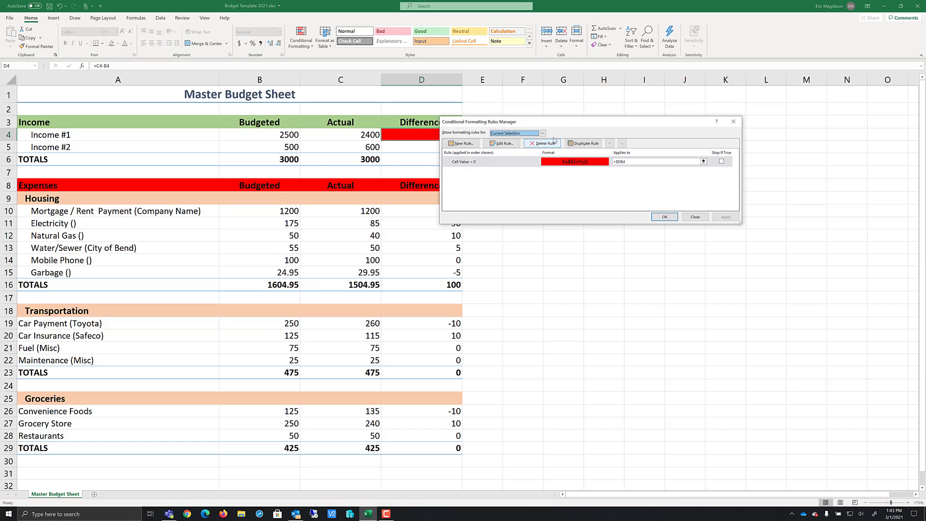
pyautogui.click(464, 143)
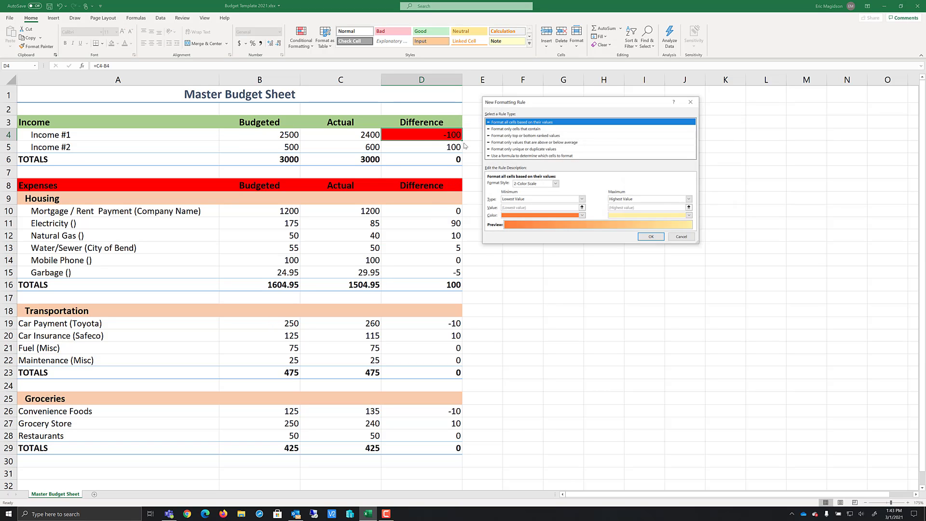
pyautogui.click(518, 130)
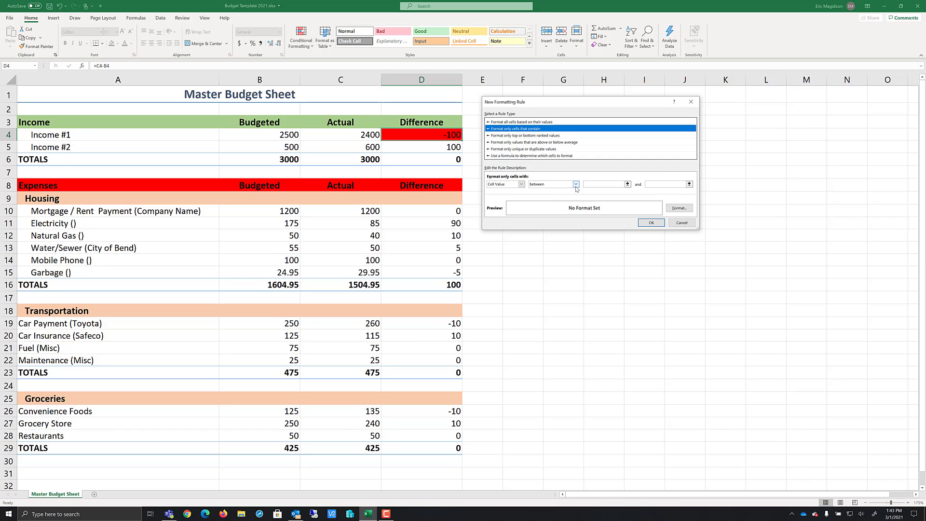
pyautogui.click(576, 185)
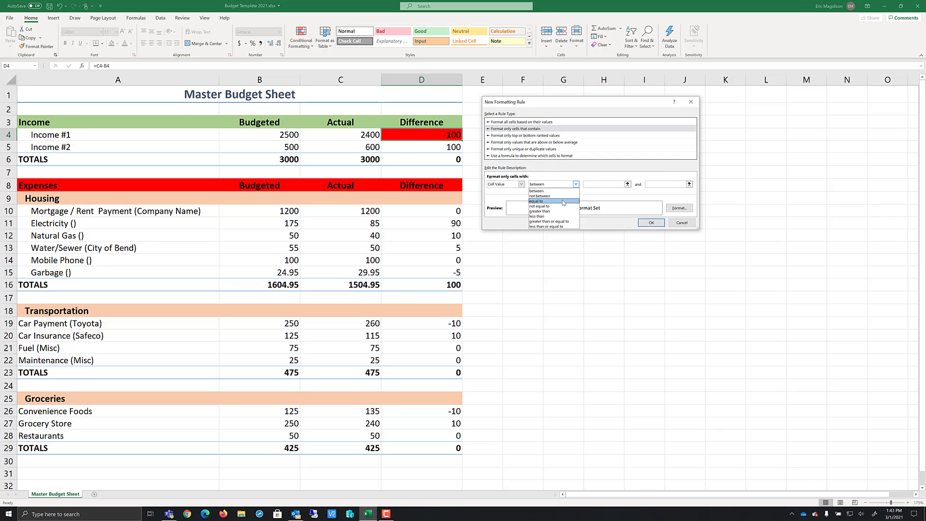
pyautogui.click(536, 201)
pyautogui.click(613, 185)
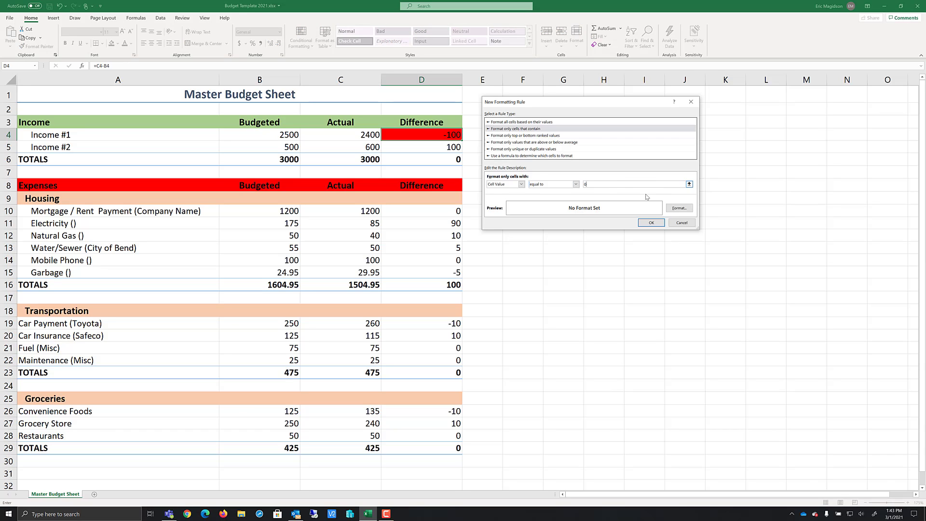
pyautogui.click(687, 211)
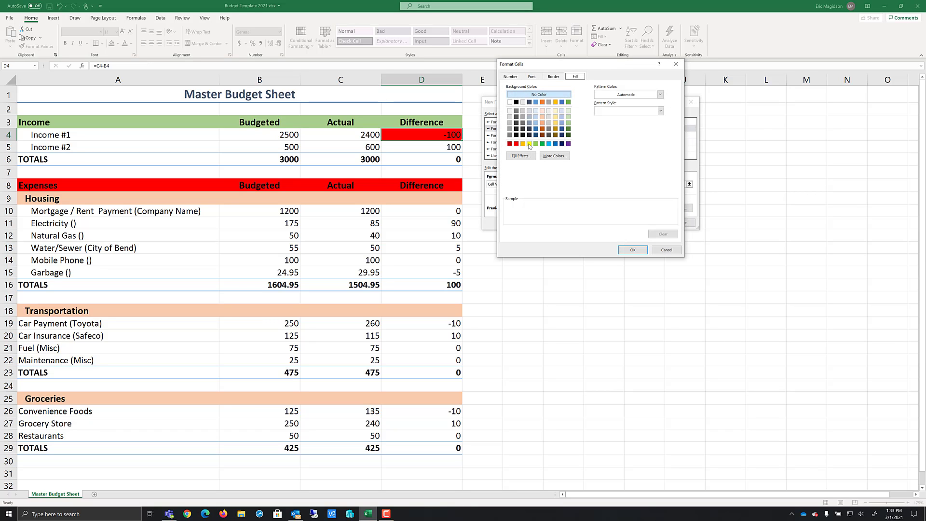
pyautogui.click(529, 144)
pyautogui.click(634, 250)
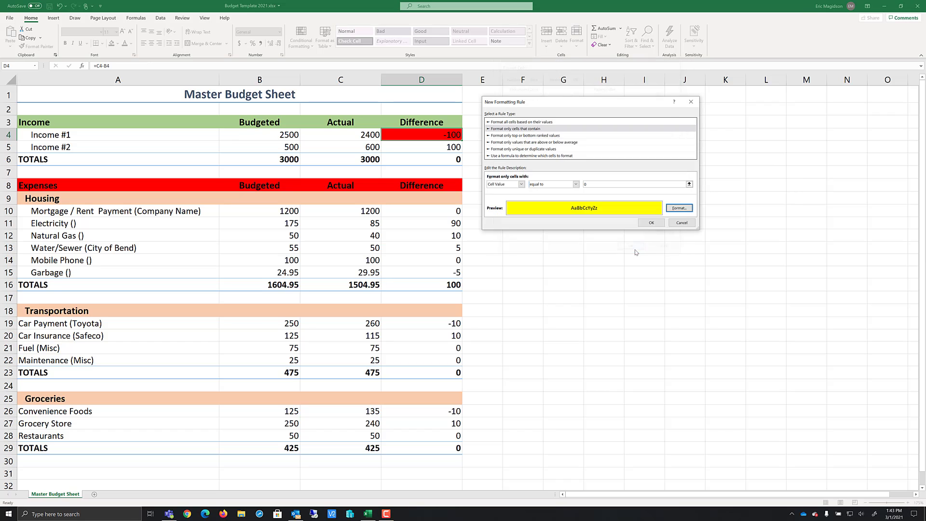
pyautogui.click(651, 222)
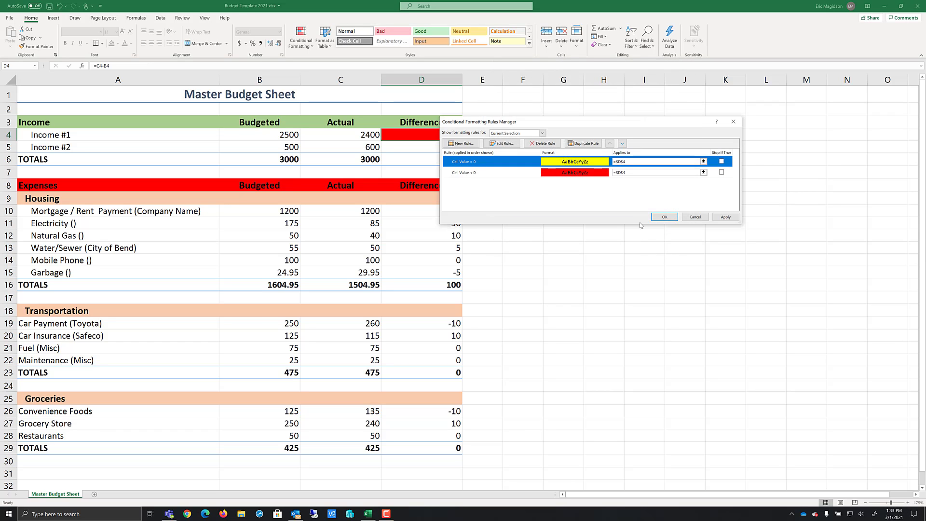
# Add another rule that fills cell values greater than 0 in green and apply the rules
pyautogui.click(462, 144)
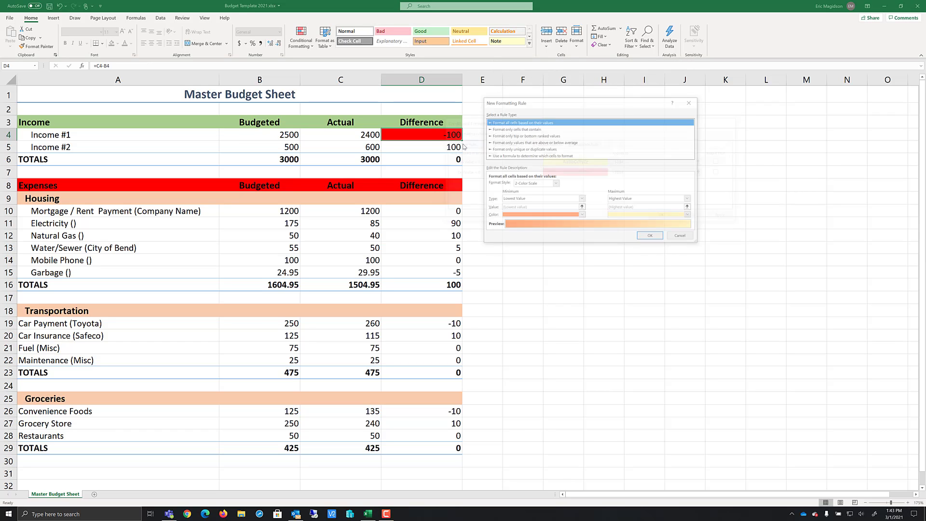
pyautogui.click(508, 130)
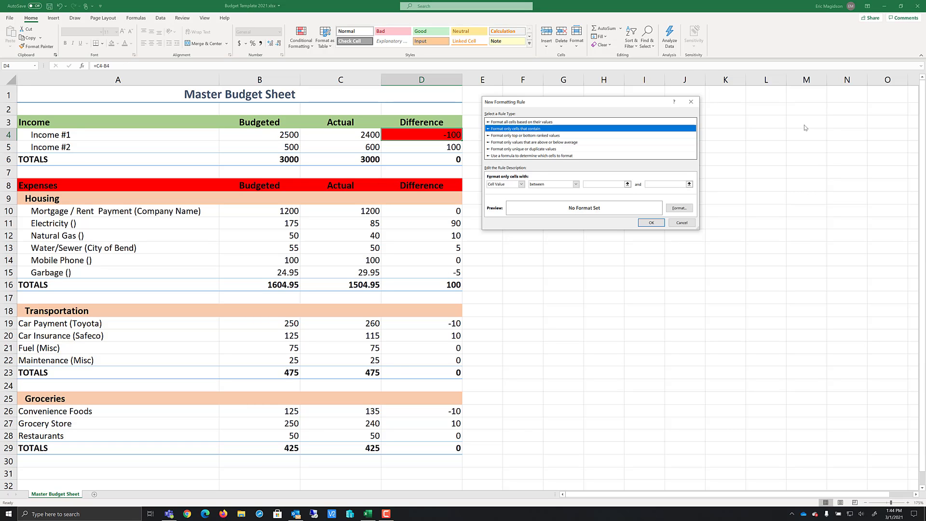
pyautogui.click(576, 185)
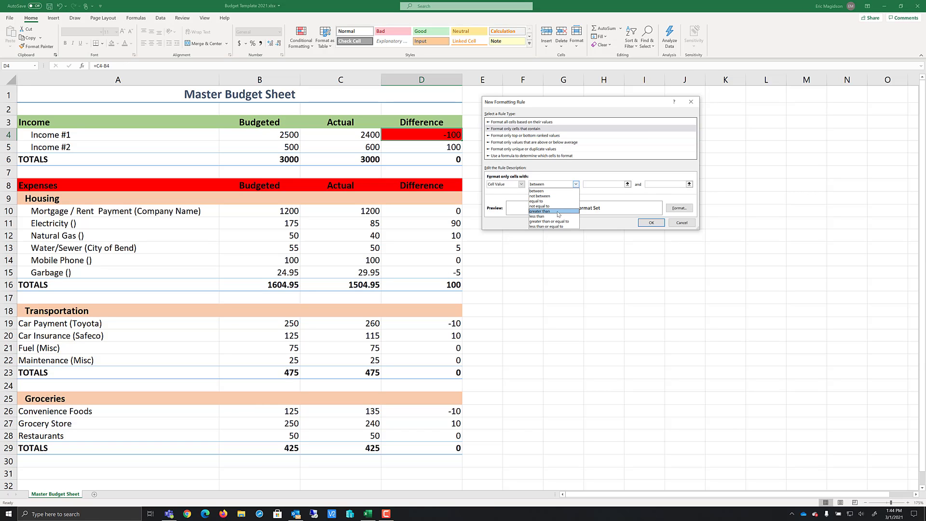
pyautogui.click(557, 211)
pyautogui.click(617, 184)
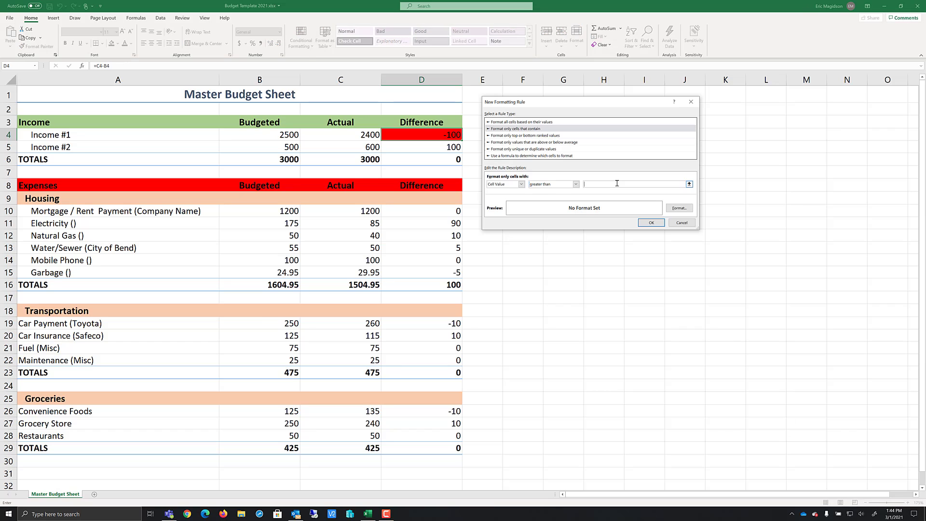
pyautogui.click(673, 210)
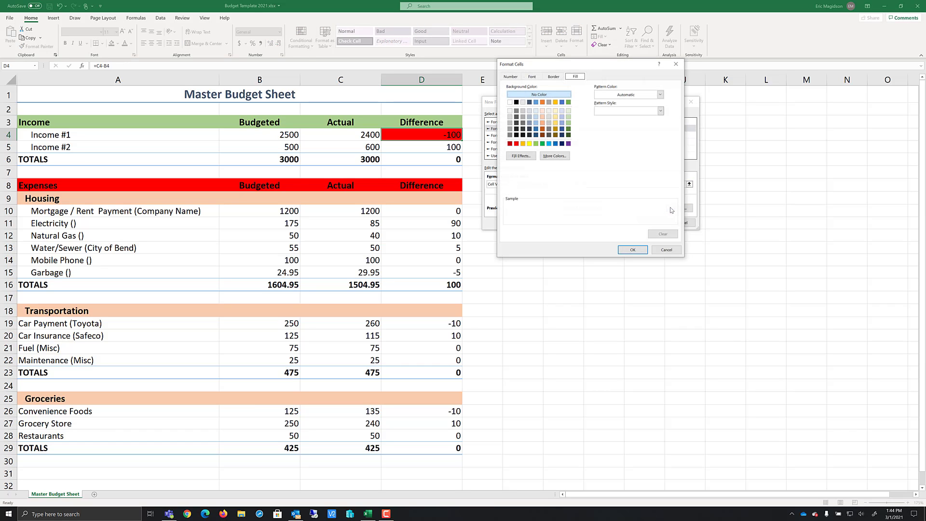
pyautogui.click(536, 144)
pyautogui.click(631, 250)
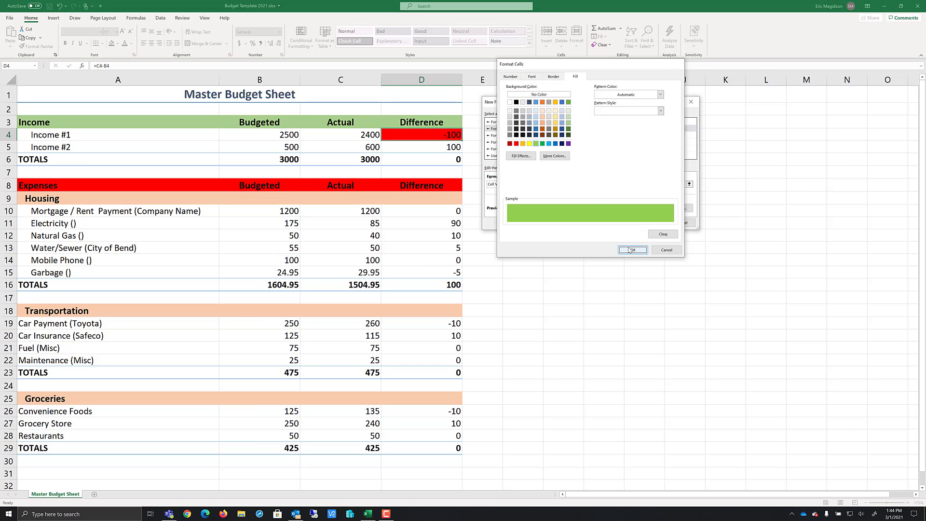
pyautogui.click(651, 223)
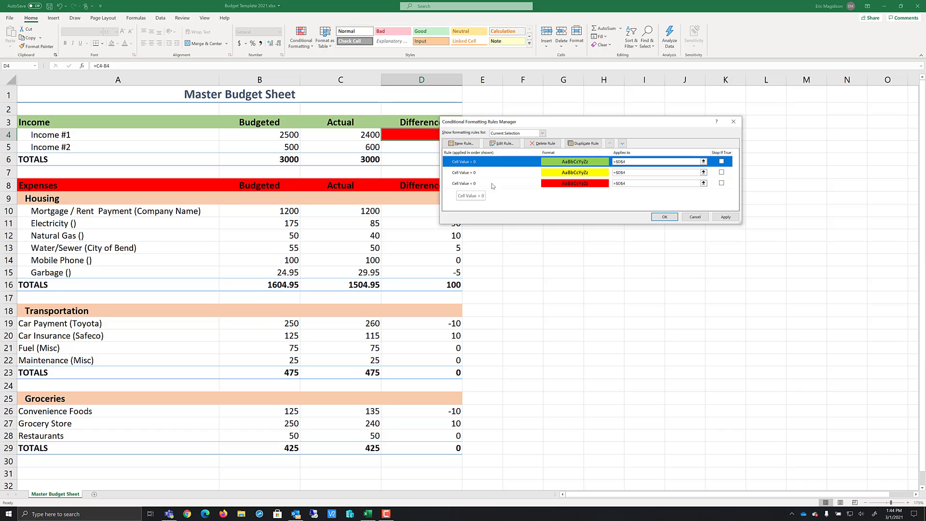
pyautogui.click(664, 217)
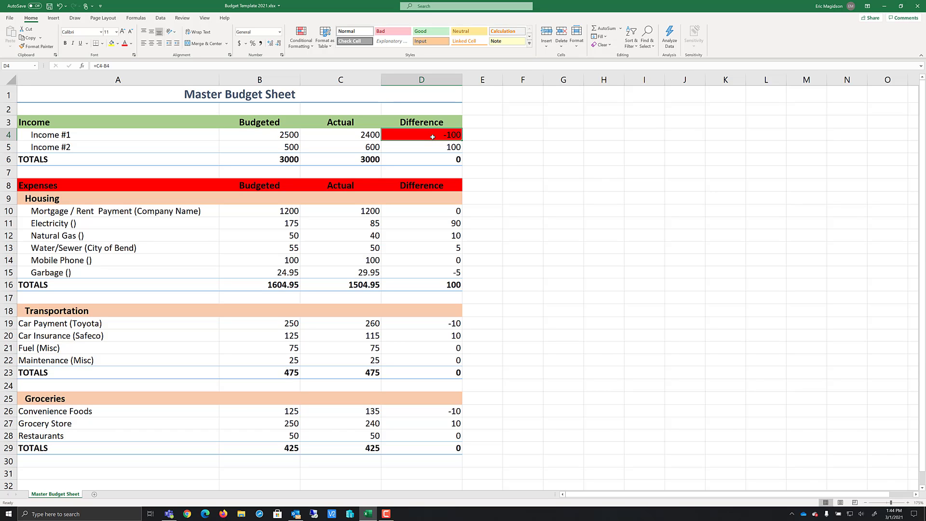
# Copy Income #1's Difference formatting to the Income #2 and Income totals Difference cells with Format Painter
pyautogui.click(53, 47)
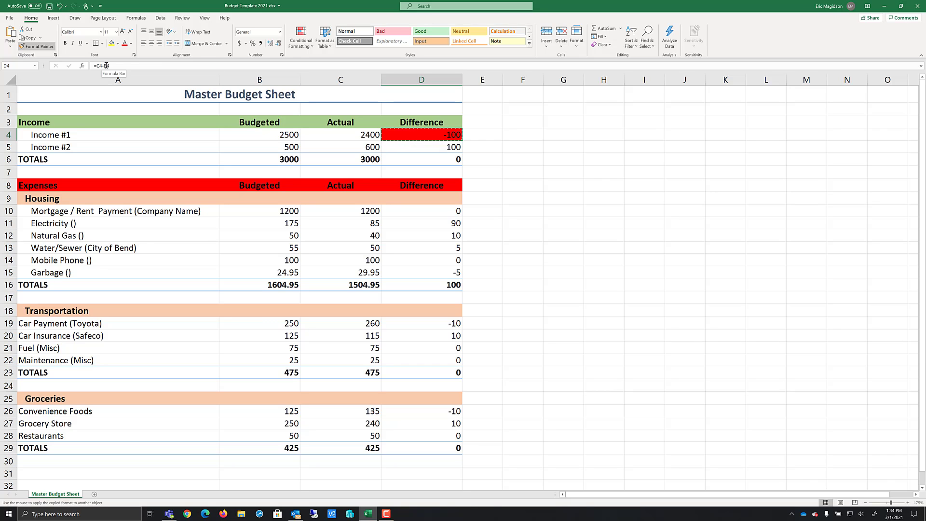
pyautogui.moveTo(410, 147); pyautogui.dragTo(465, 159)
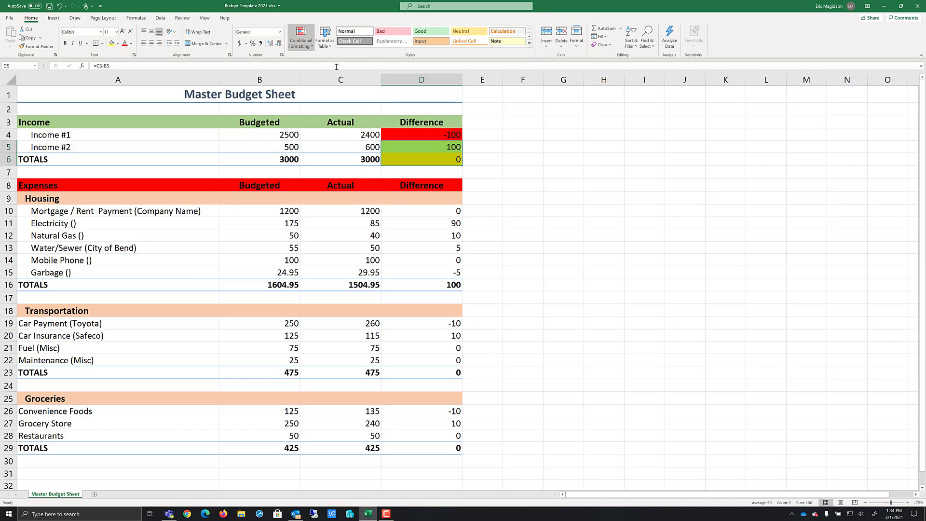
pyautogui.click(586, 158)
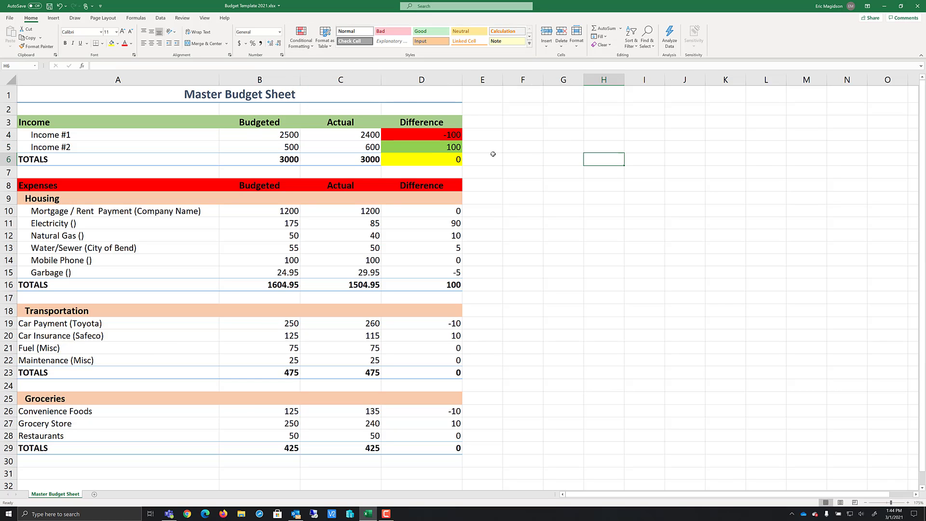
# Copy the Income totals Difference formatting to the Housing Difference cells D10:D16 with Format Painter
pyautogui.click(426, 161)
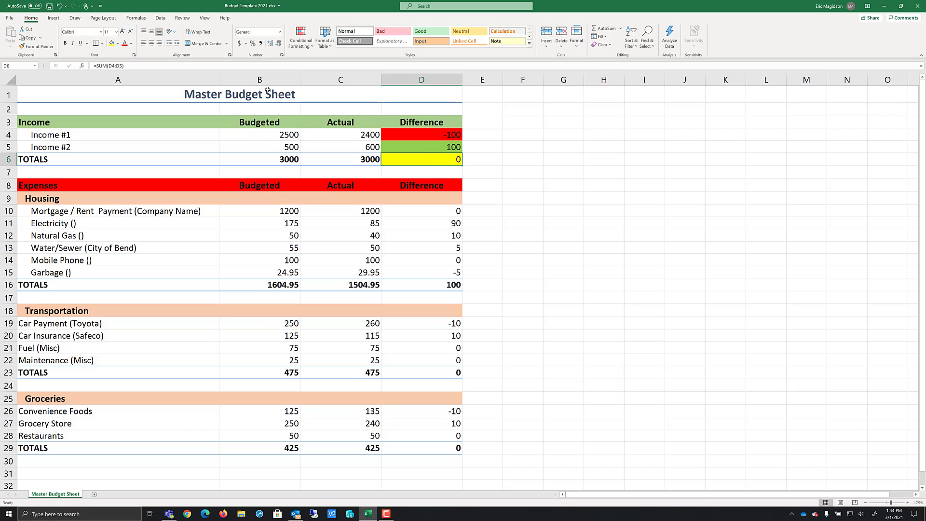
pyautogui.click(41, 50)
pyautogui.click(401, 211)
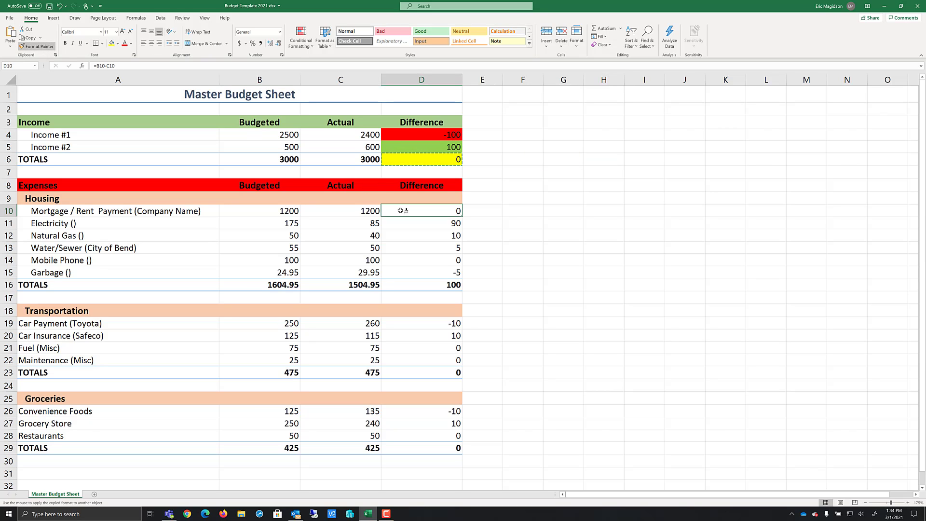
pyautogui.moveTo(401, 211)
pyautogui.mouseDown()
pyautogui.moveTo(420, 236)
pyautogui.moveTo(420, 285)
pyautogui.mouseUp()
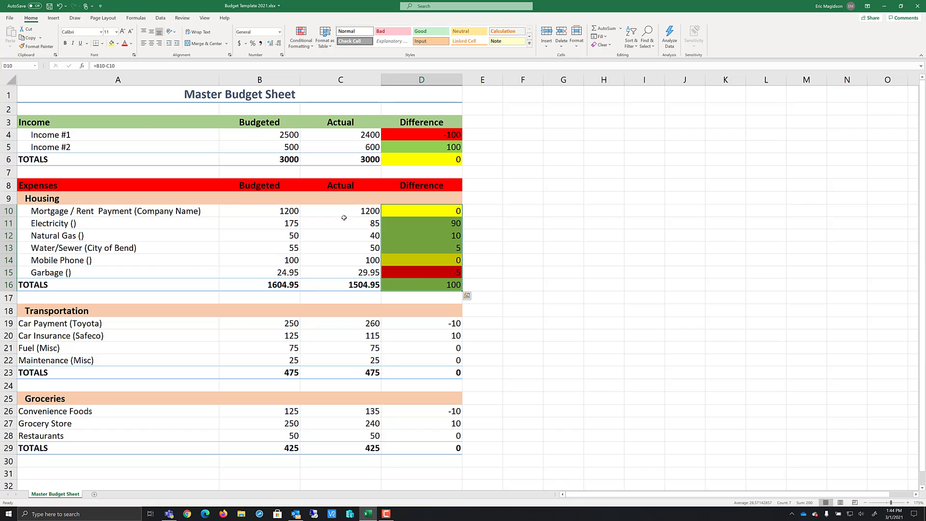
# Copy the Housing Difference formatting to the Transportation and Groceries Difference cells with Format Painter
pyautogui.click(37, 46)
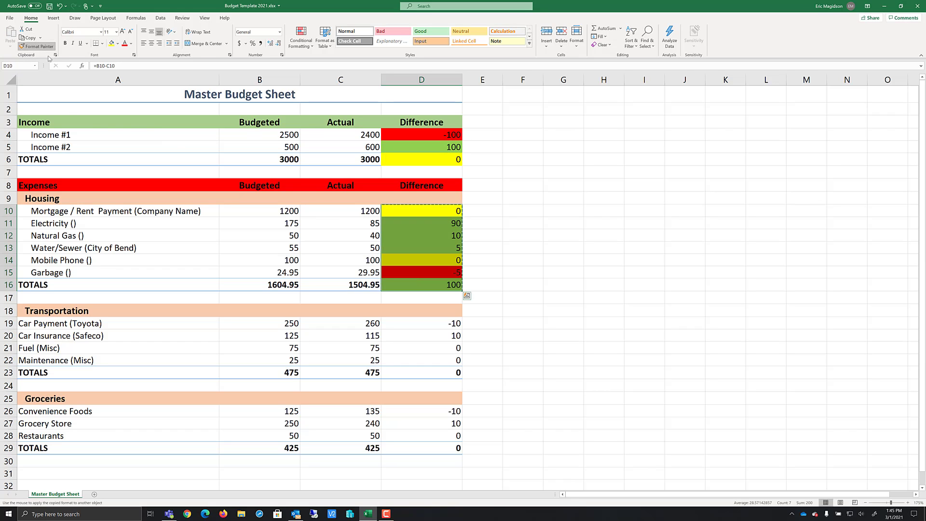
pyautogui.moveTo(411, 325); pyautogui.dragTo(416, 373)
pyautogui.click(37, 46)
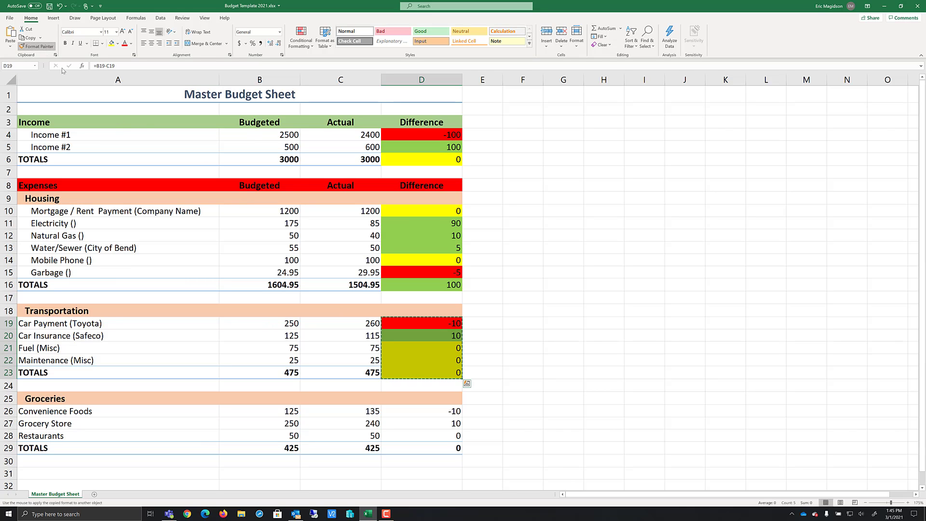
pyautogui.moveTo(426, 410); pyautogui.dragTo(424, 449)
pyautogui.click(531, 263)
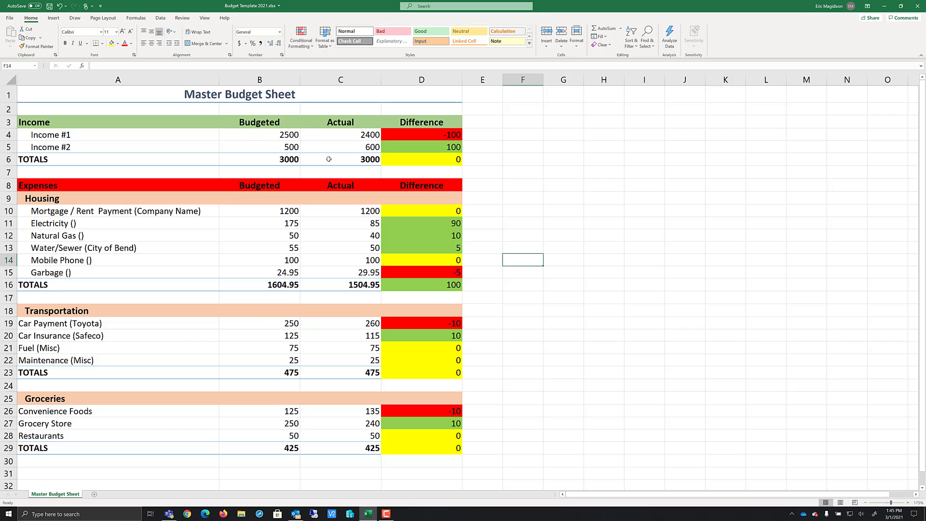
pyautogui.moveTo(179, 162); pyautogui.dragTo(401, 161)
pyautogui.click(401, 161)
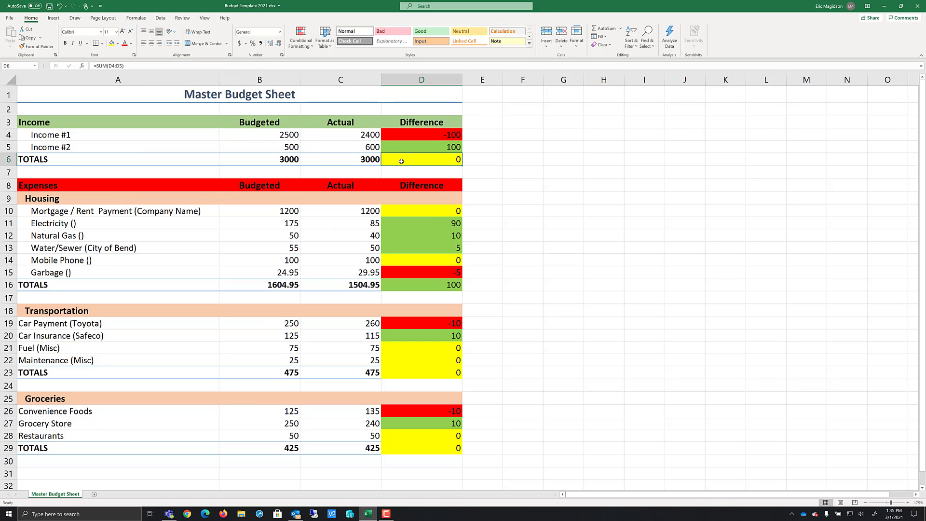
pyautogui.keyDown('ctrl'); pyautogui.click(408, 286); pyautogui.keyUp('ctrl')
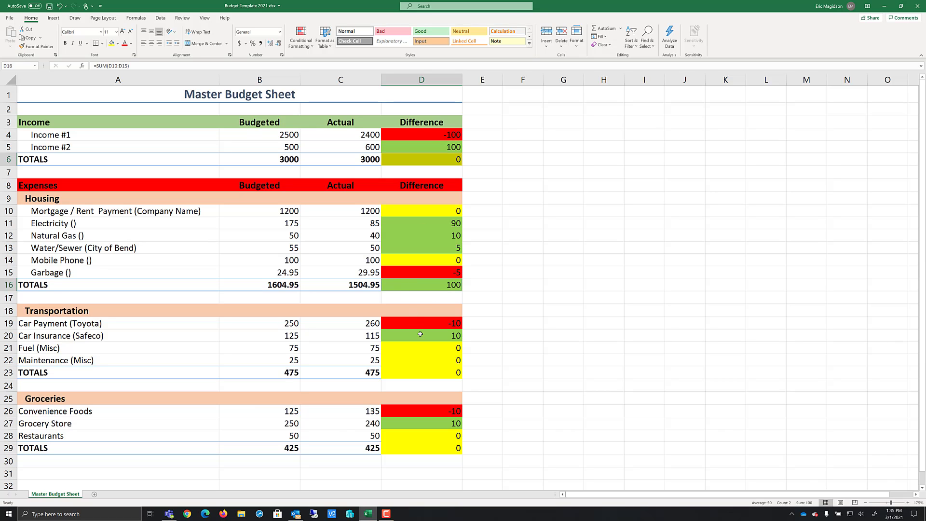
pyautogui.keyDown('ctrl'); pyautogui.click(414, 374); pyautogui.keyUp('ctrl')
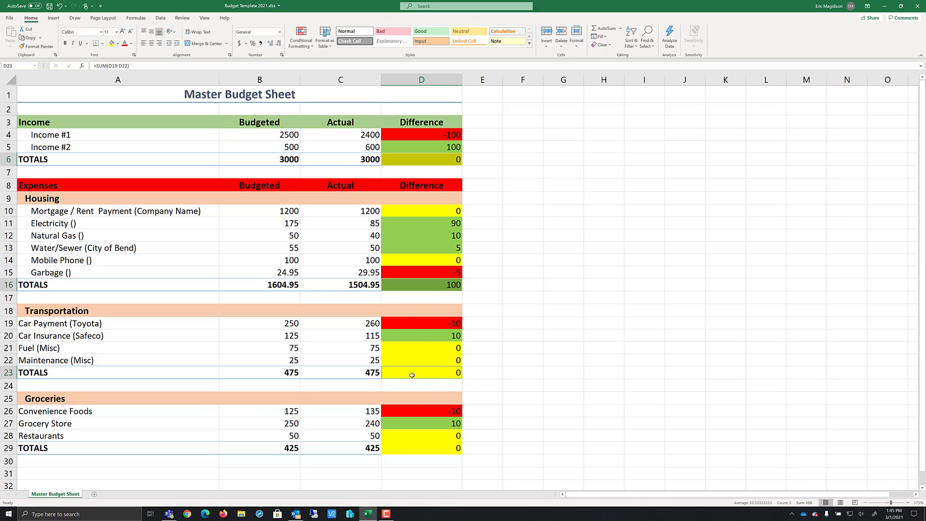
pyautogui.keyDown('ctrl'); pyautogui.click(418, 445); pyautogui.keyUp('ctrl')
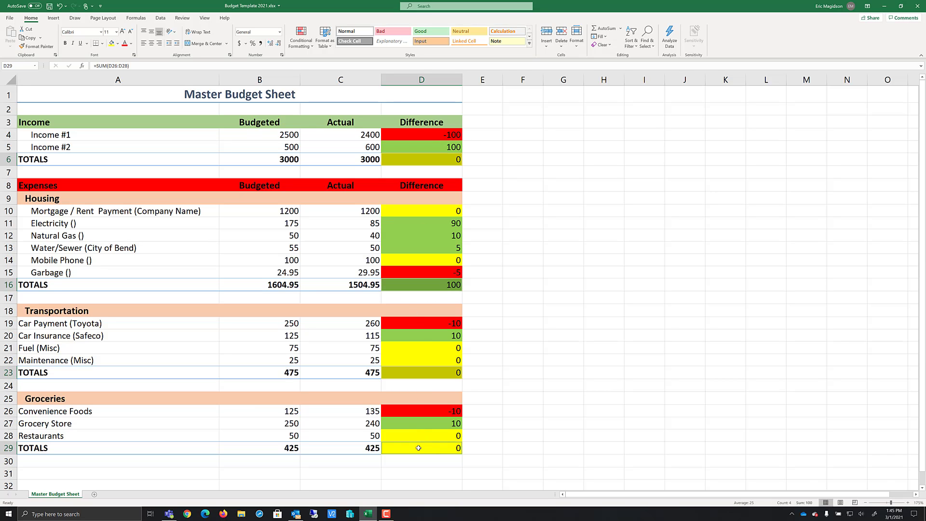
pyautogui.click(529, 44)
pyautogui.click(550, 96)
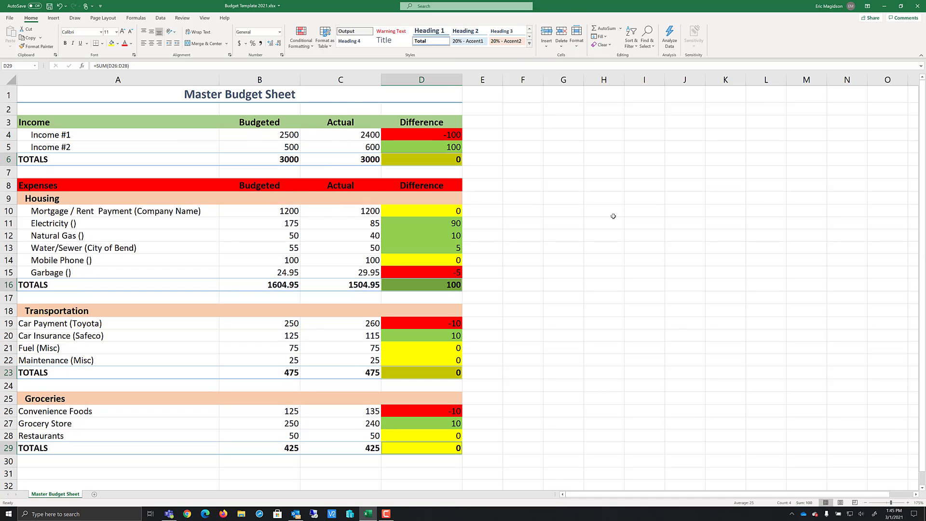
pyautogui.click(603, 233)
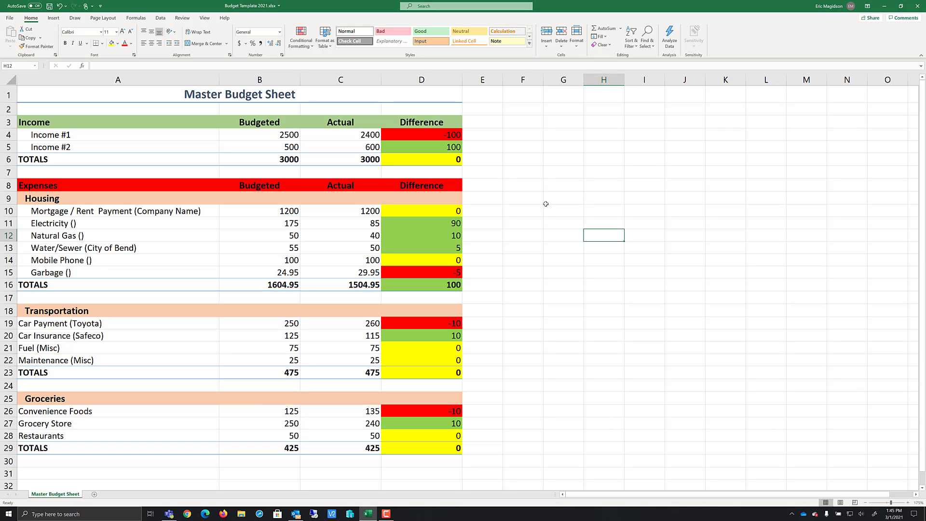
# Show the sheet's formulas to review them, then return to the normal value view
pyautogui.hotkey('ctrl', '`')
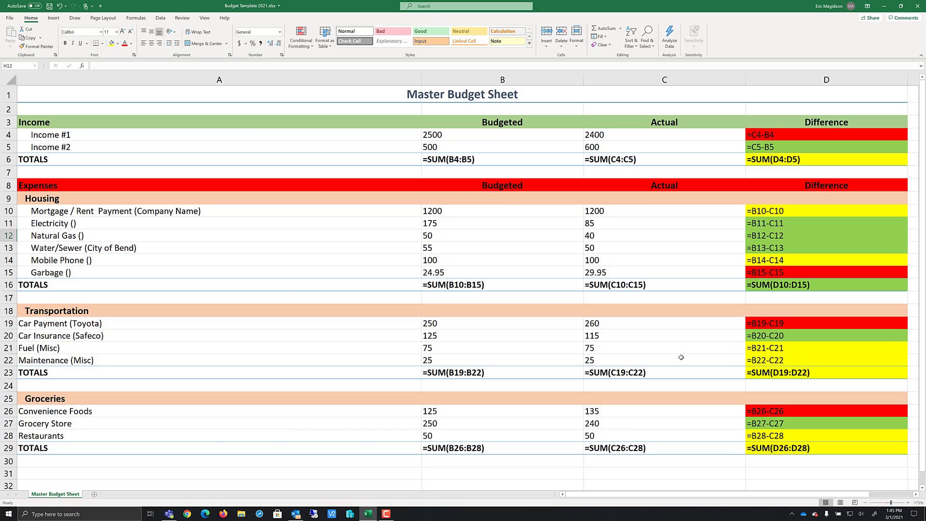
pyautogui.hotkey('ctrl', '`')
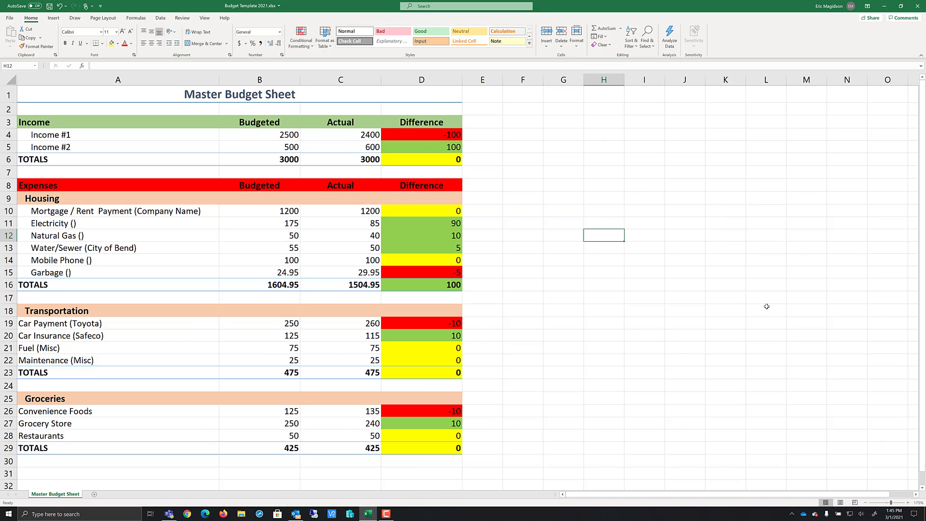
pyautogui.click(337, 209)
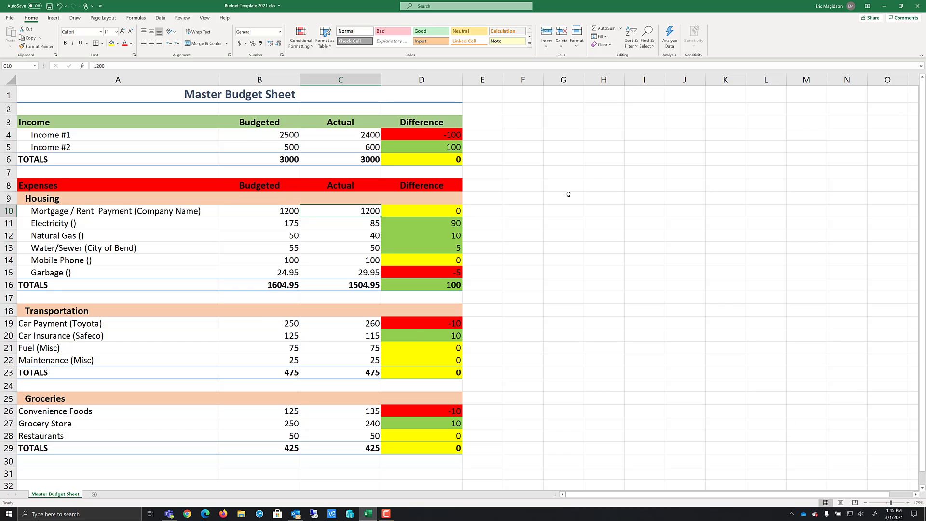
# Enter 1000 and then 1300 as the mortgage/rent Actual value to test the Difference colouring
pyautogui.write('100')
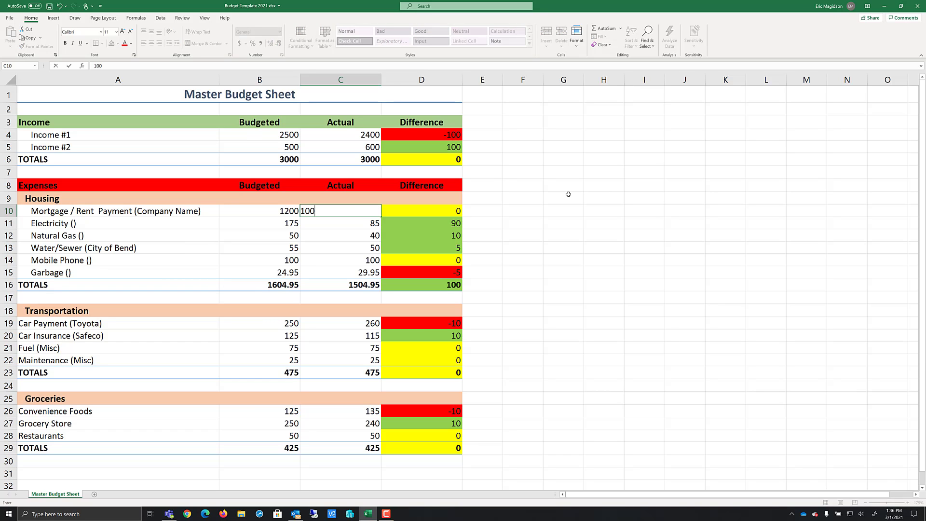
pyautogui.write('0')
pyautogui.press('Return')
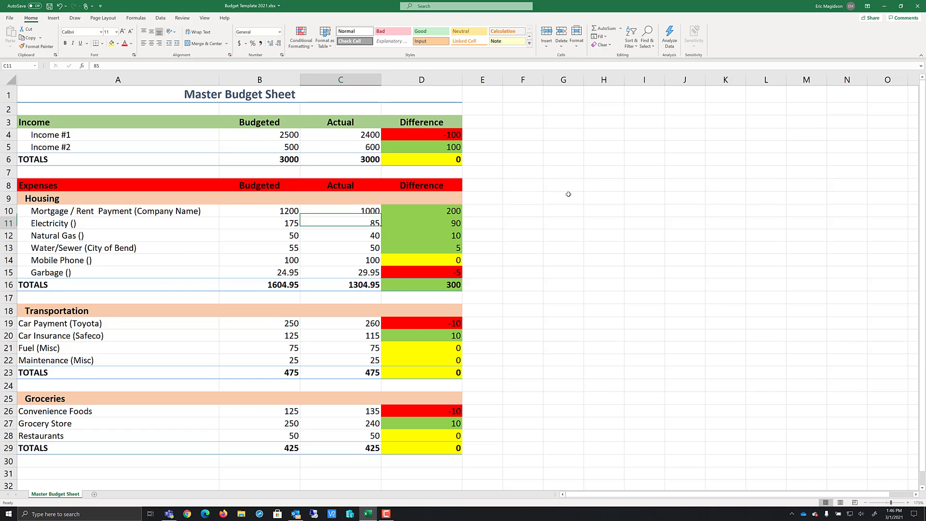
pyautogui.press('Up')
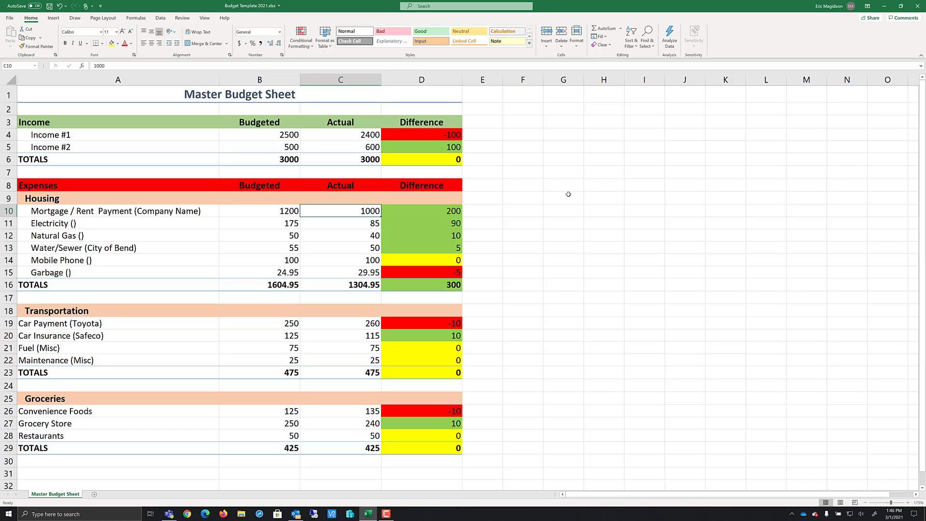
pyautogui.write('1300')
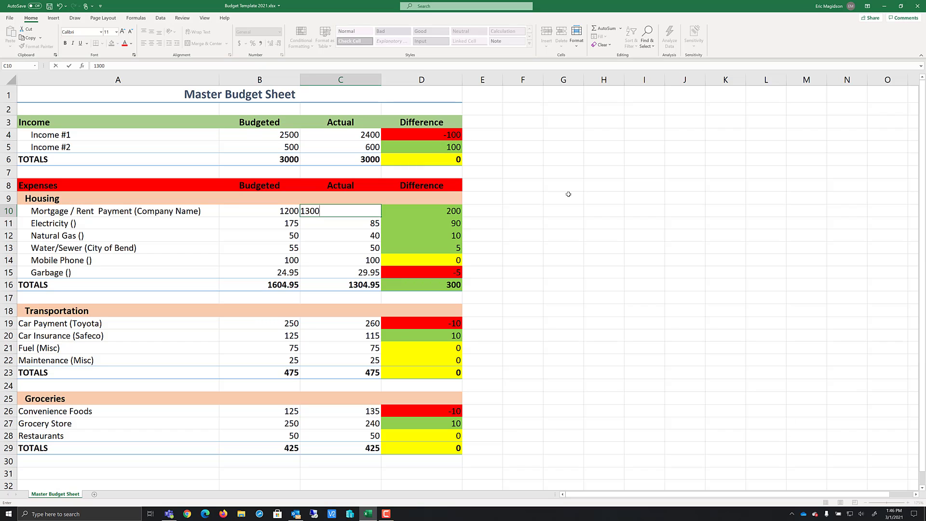
pyautogui.press('Return')
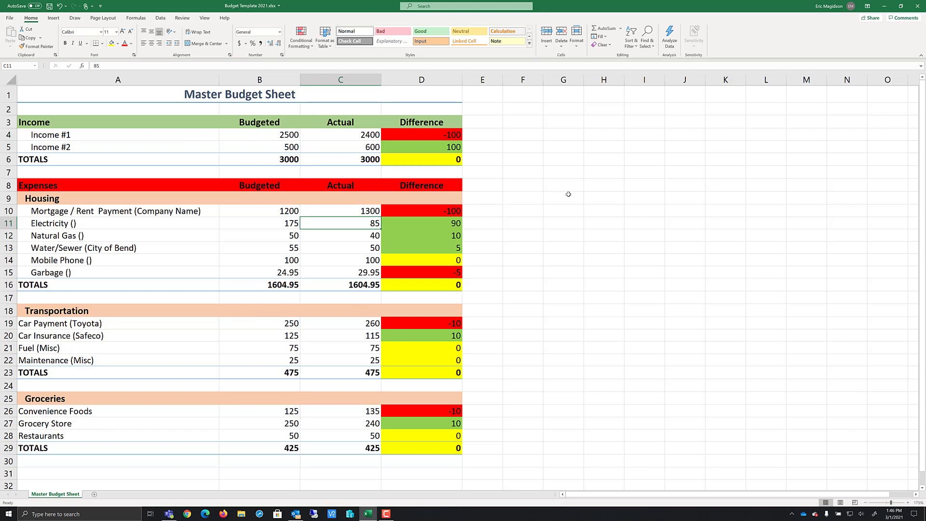
# Set the mortgage/rent Actual value in C10 to 1200.99
pyautogui.press('Up')
pyautogui.write('12')
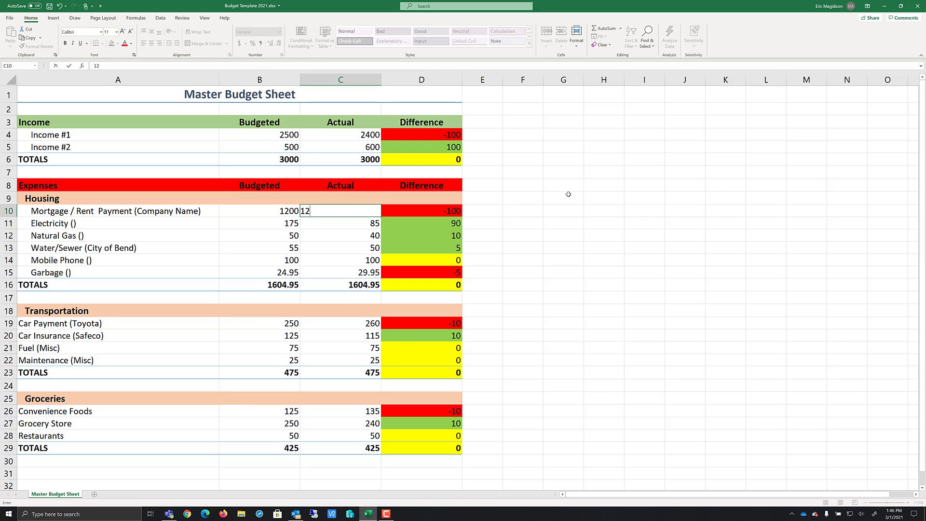
pyautogui.write('00.99')
pyautogui.press('Return')
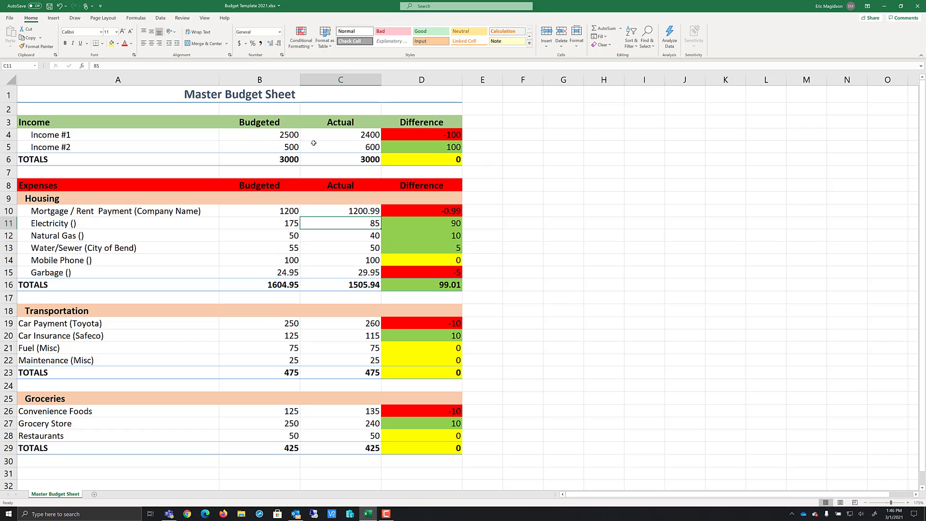
pyautogui.moveTo(280, 133); pyautogui.dragTo(402, 159)
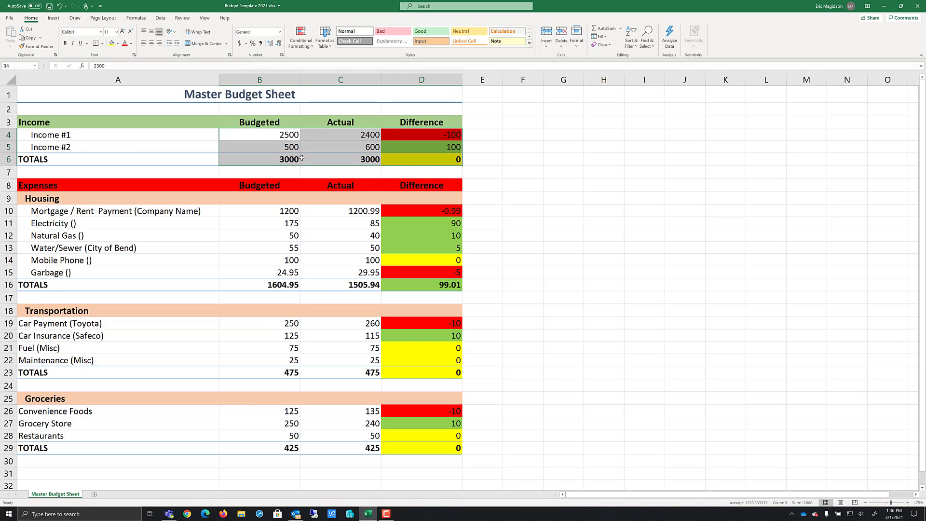
pyautogui.click(280, 32)
pyautogui.click(600, 120)
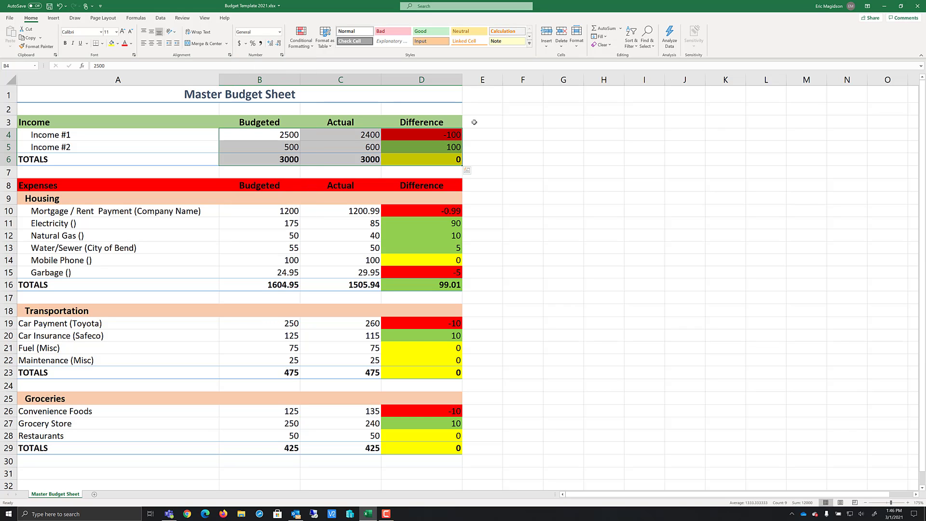
# Apply the Accounting number format to the Budgeted, Actual and Difference values of all four sections
pyautogui.click(272, 135)
pyautogui.moveTo(272, 135); pyautogui.dragTo(422, 159)
pyautogui.moveTo(259, 215); pyautogui.dragTo(408, 285)
pyautogui.moveTo(269, 328); pyautogui.dragTo(412, 374)
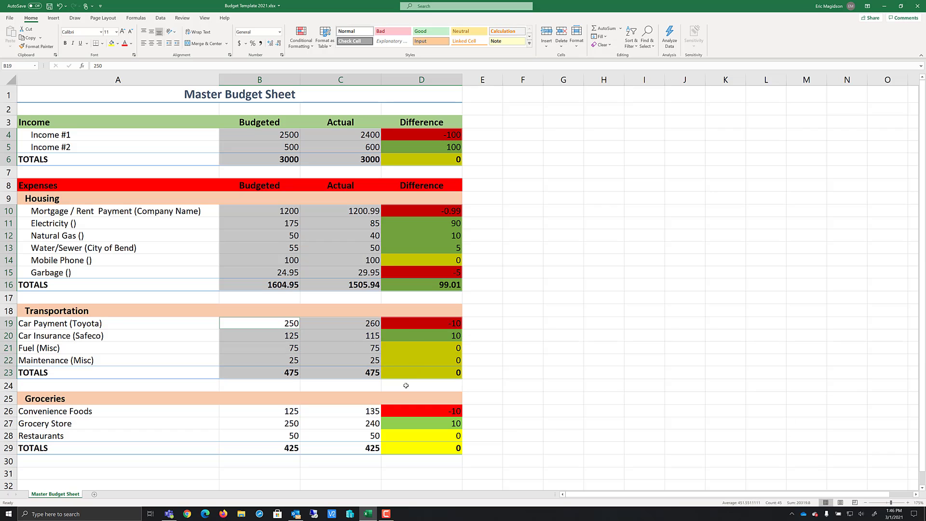
pyautogui.keyDown('ctrl'); pyautogui.click(271, 414); pyautogui.keyUp('ctrl')
pyautogui.moveTo(271, 414); pyautogui.dragTo(401, 449)
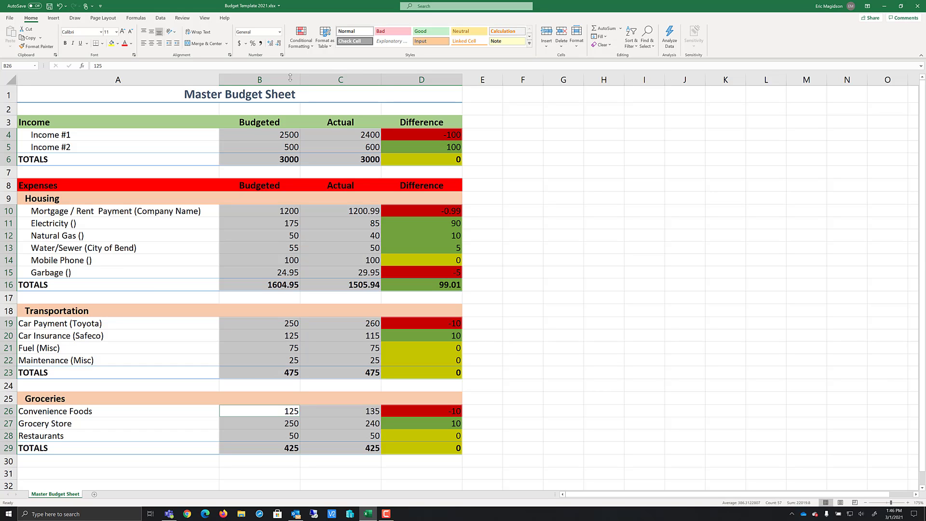
pyautogui.click(279, 31)
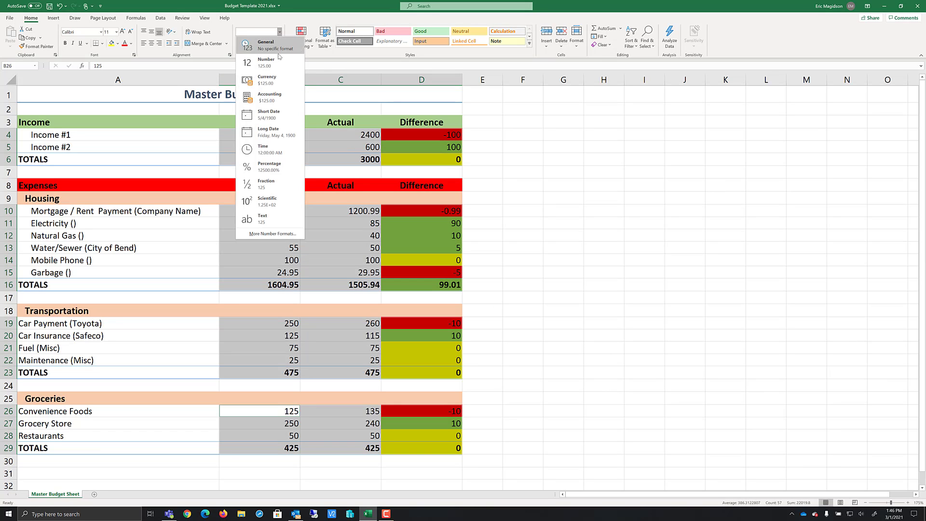
pyautogui.click(270, 96)
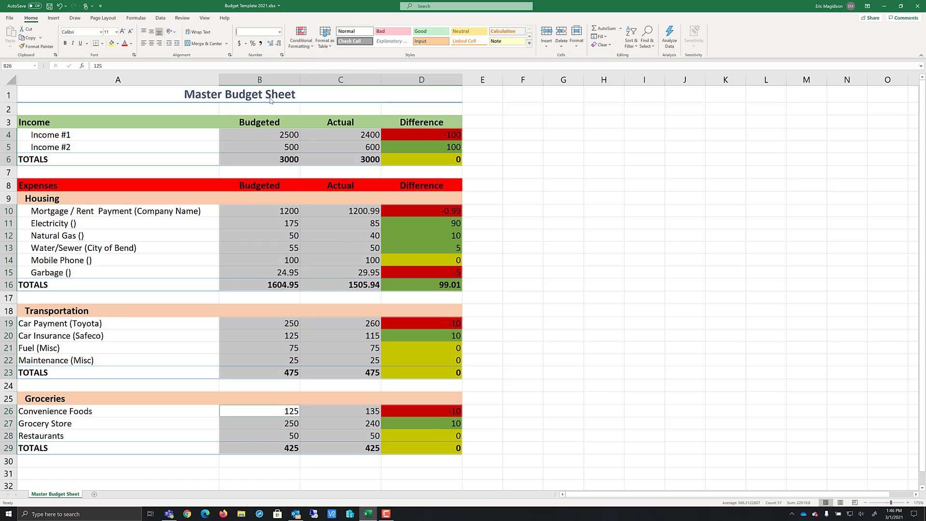
pyautogui.click(573, 159)
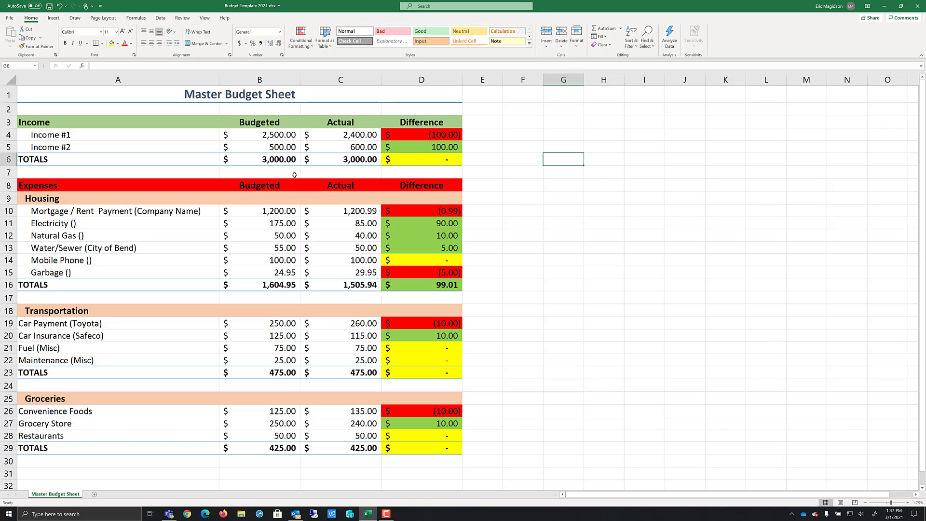
pyautogui.hotkey('ctrl', '`')
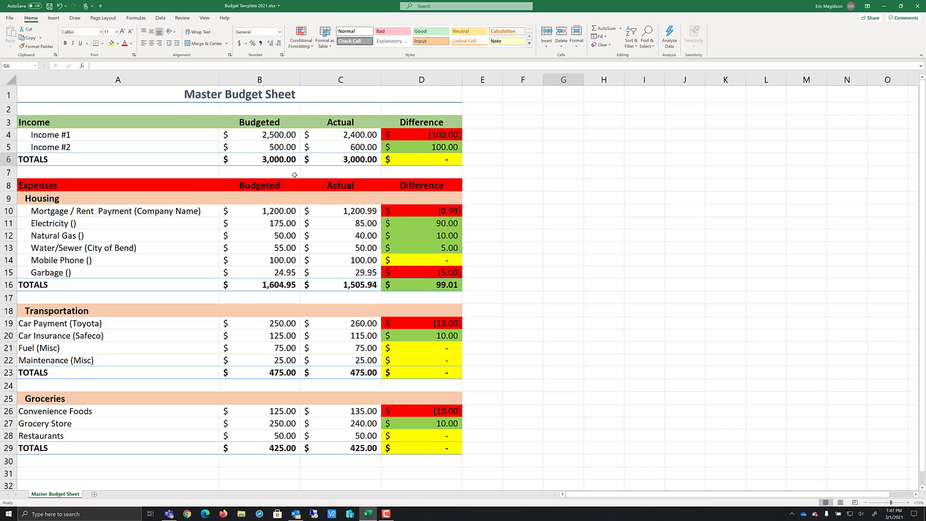